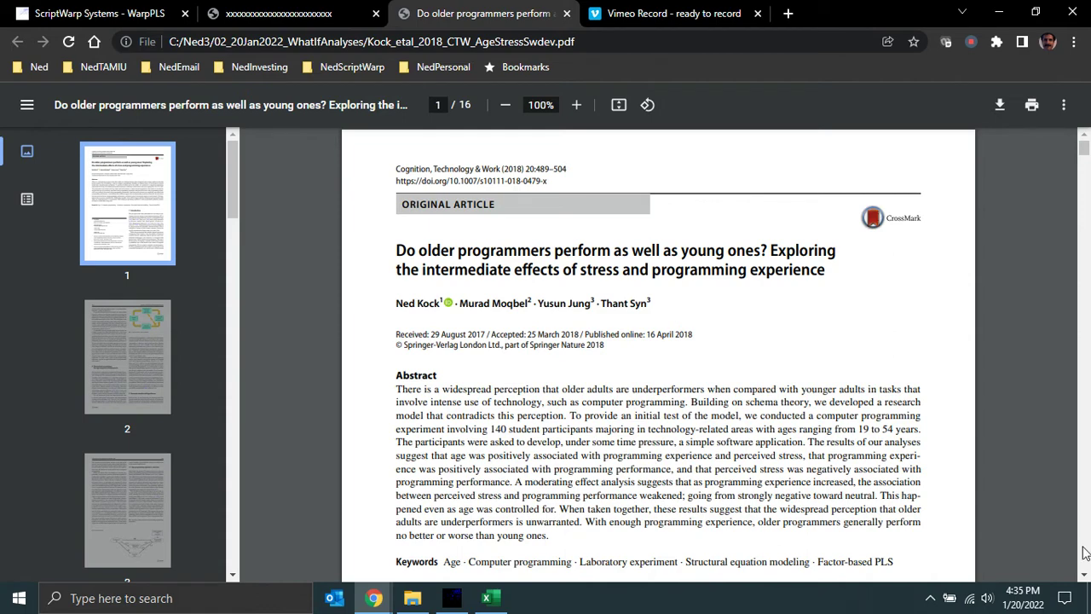
- Review the article on older programmers through the descriptive statistics in Table 1 and the start of section 5, and return to its first page
scroll(1084, 553, "down", 20)
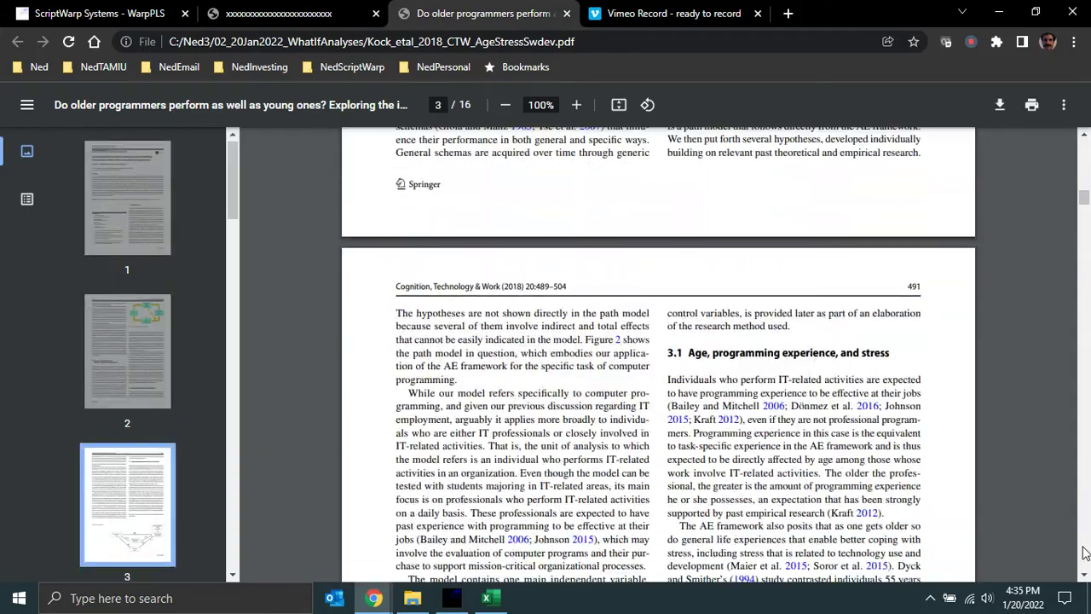
scroll(1085, 552, "down", 5)
scroll(1084, 553, "down", 20)
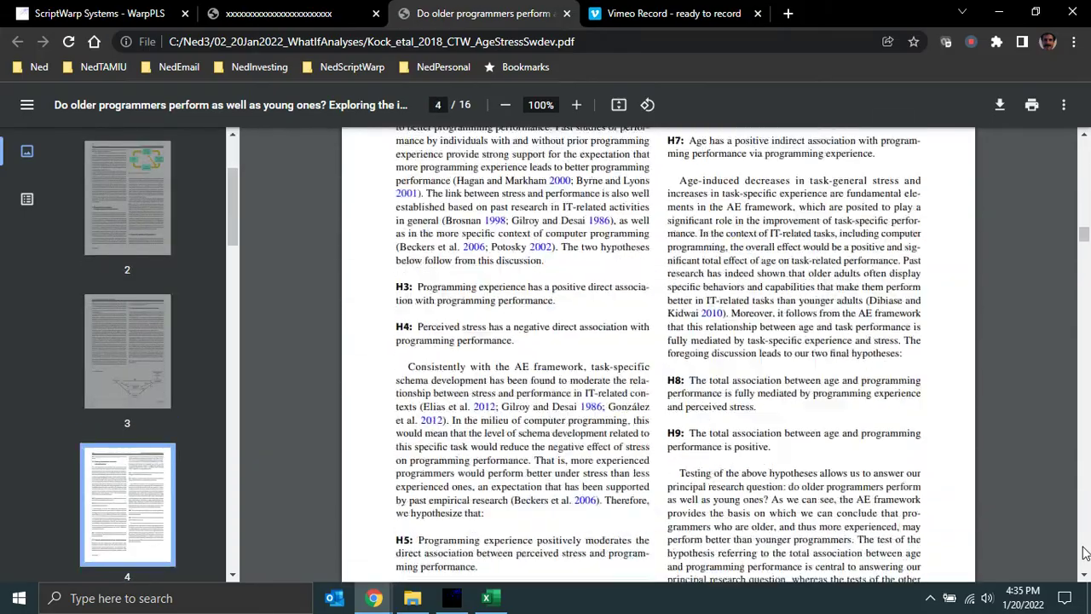
scroll(1085, 553, "down", 5)
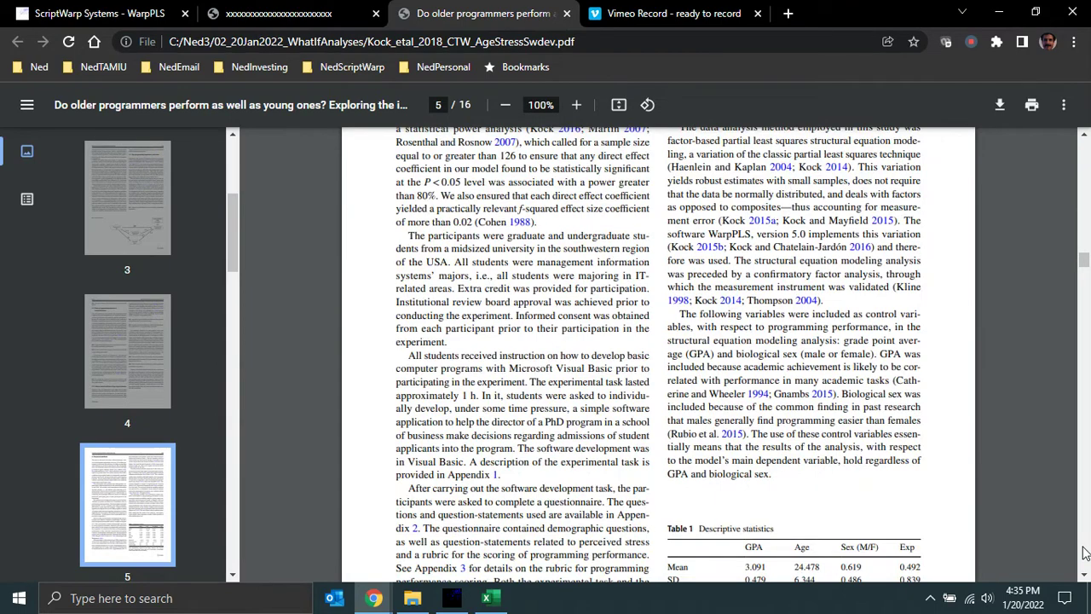
scroll(1084, 578, "down", 2)
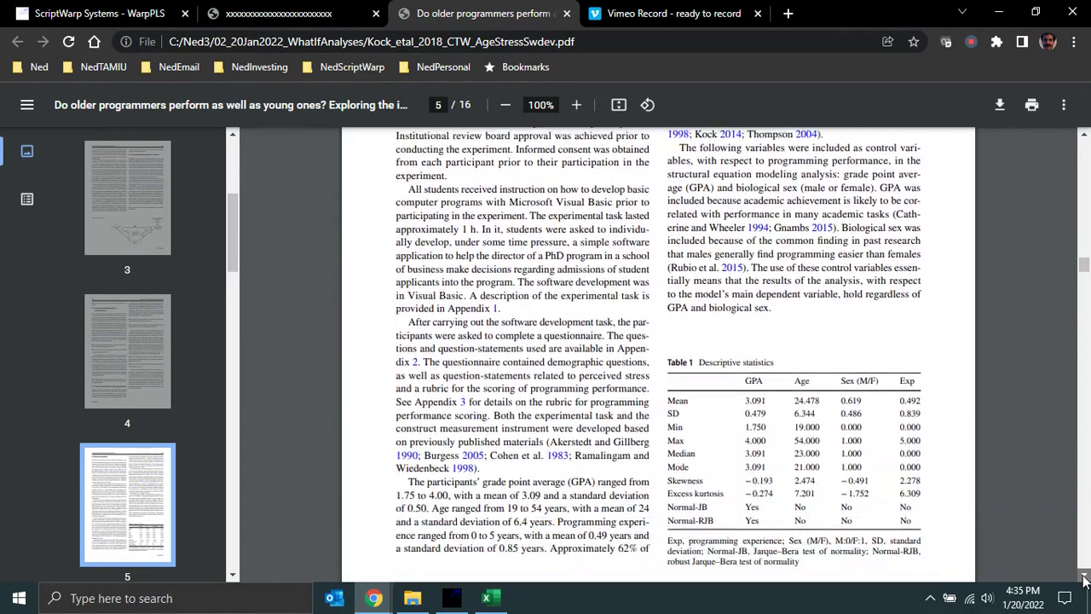
left_click(1085, 577)
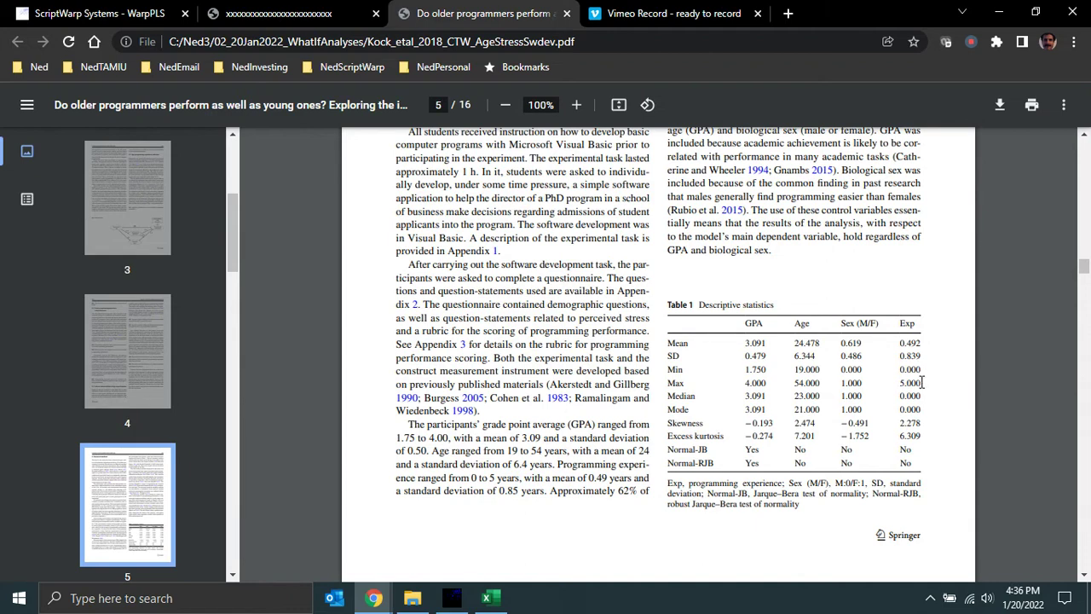
left_click(1087, 533)
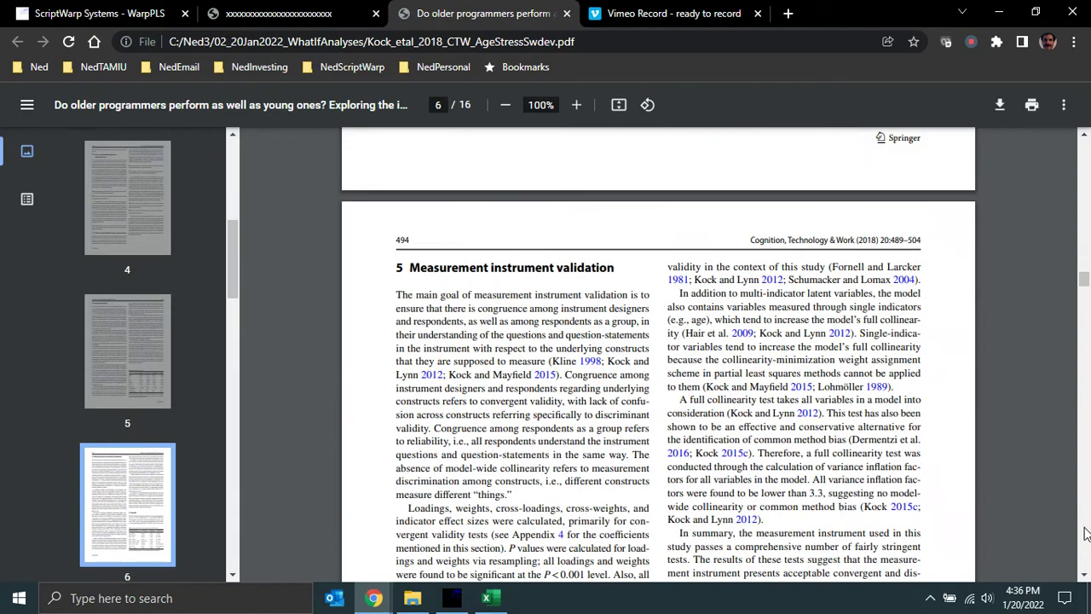
left_click_drag(1087, 533, 1087, 140)
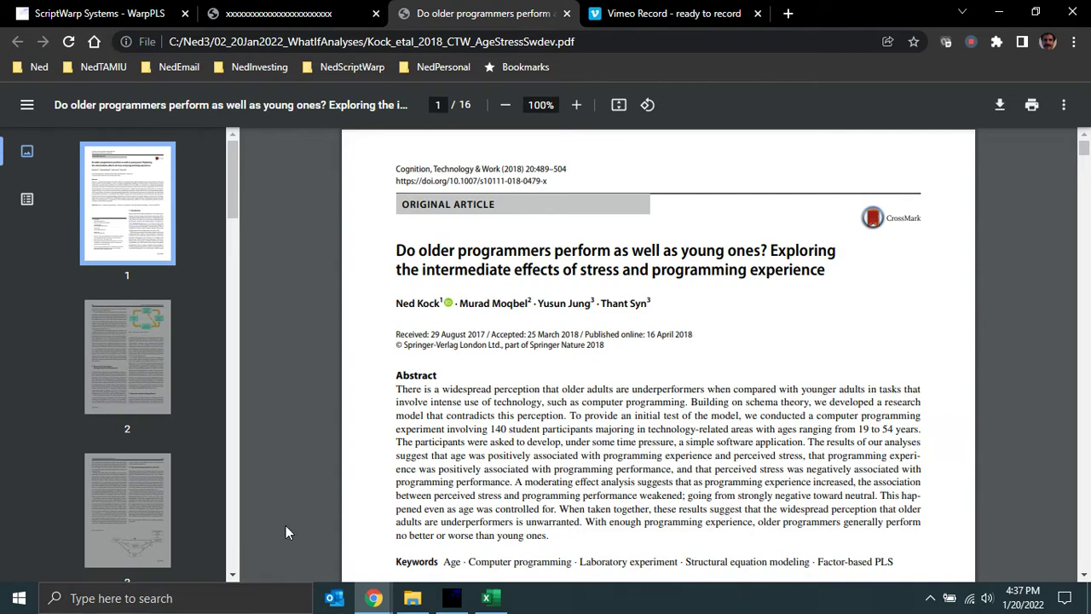
- Look at the WarpPLS website and the article on advanced mediating effects tests, and switch to the WarpPLS project window
left_click(260, 24)
left_click(158, 14)
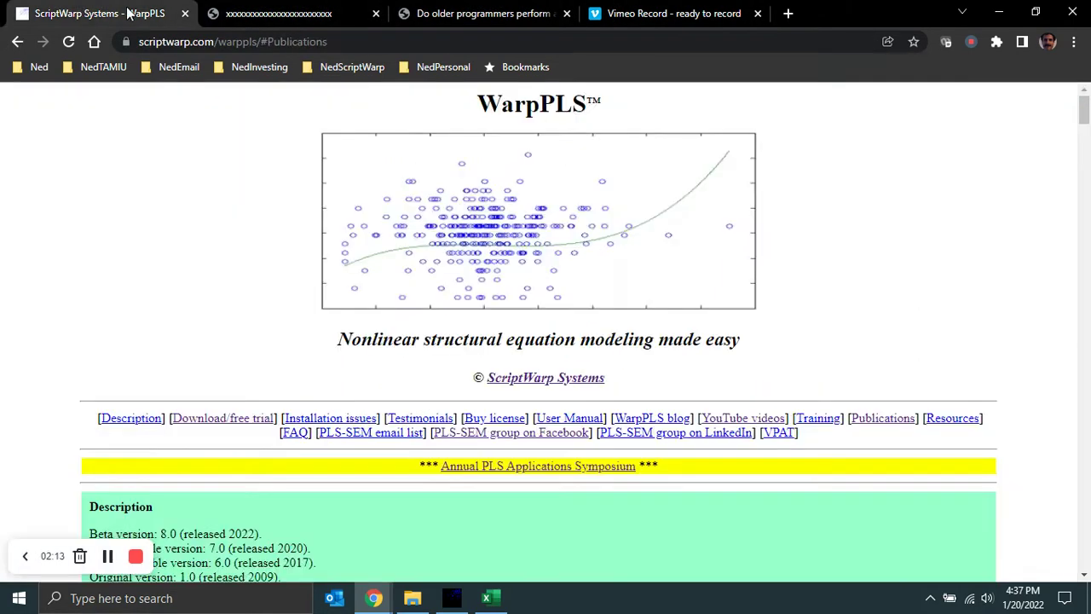
left_click(265, 12)
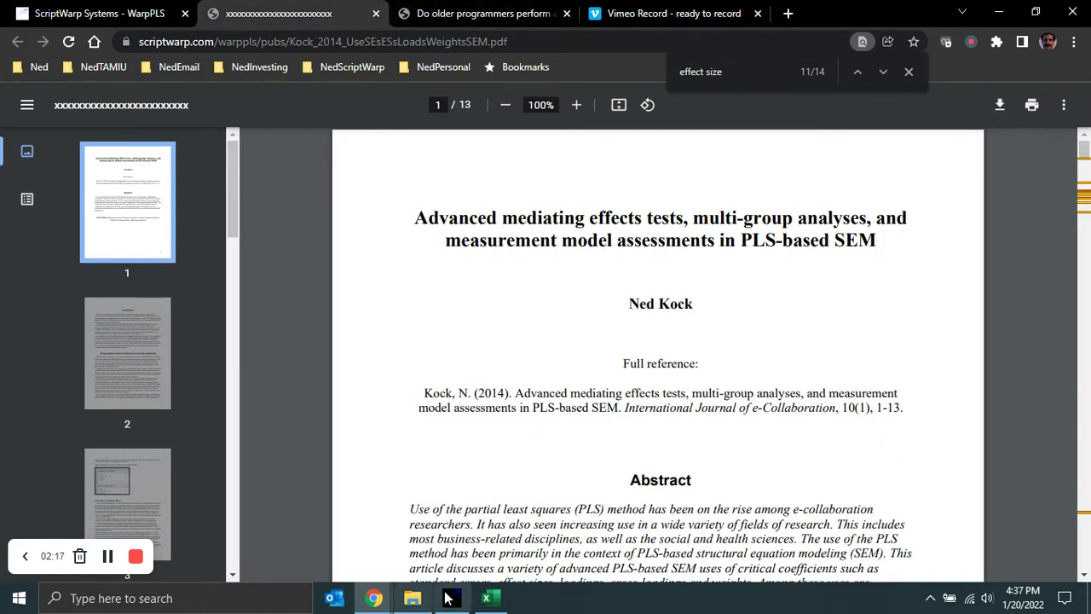
mouse_move(451, 597)
left_click(470, 537)
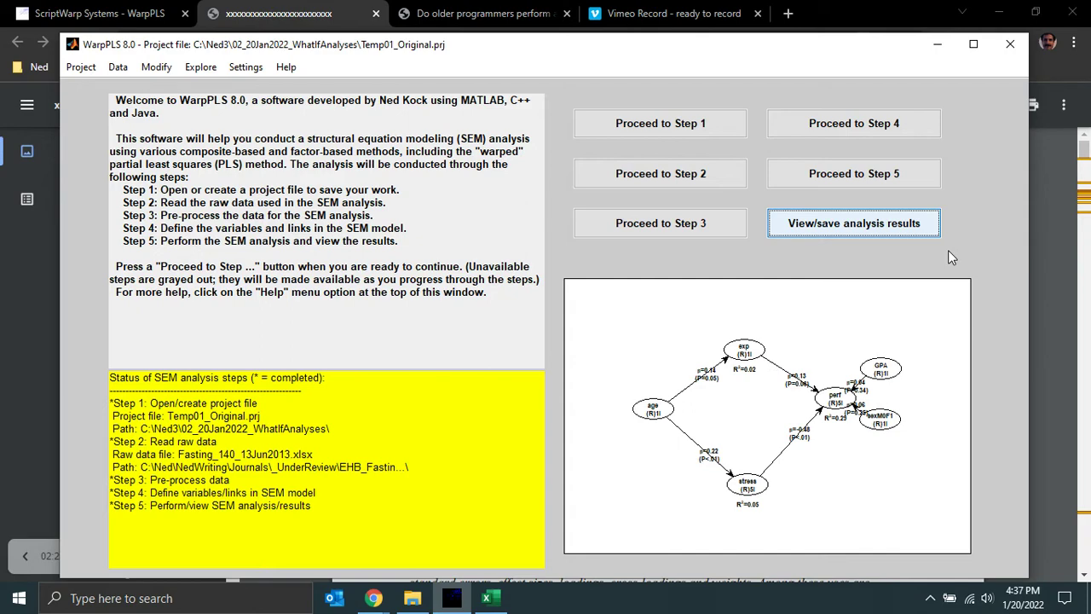
left_click(883, 124)
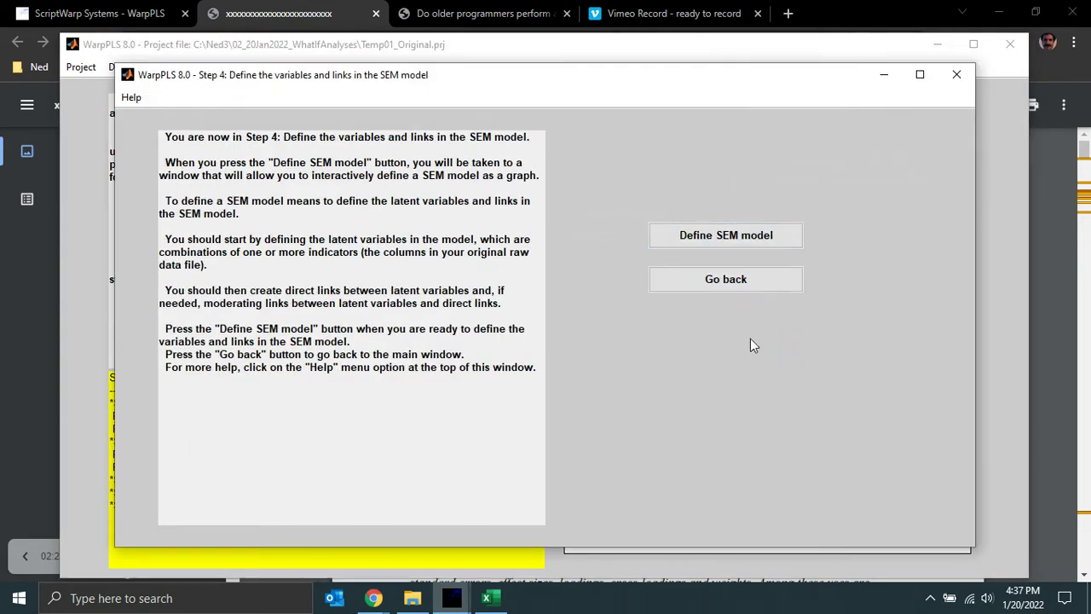
left_click(966, 76)
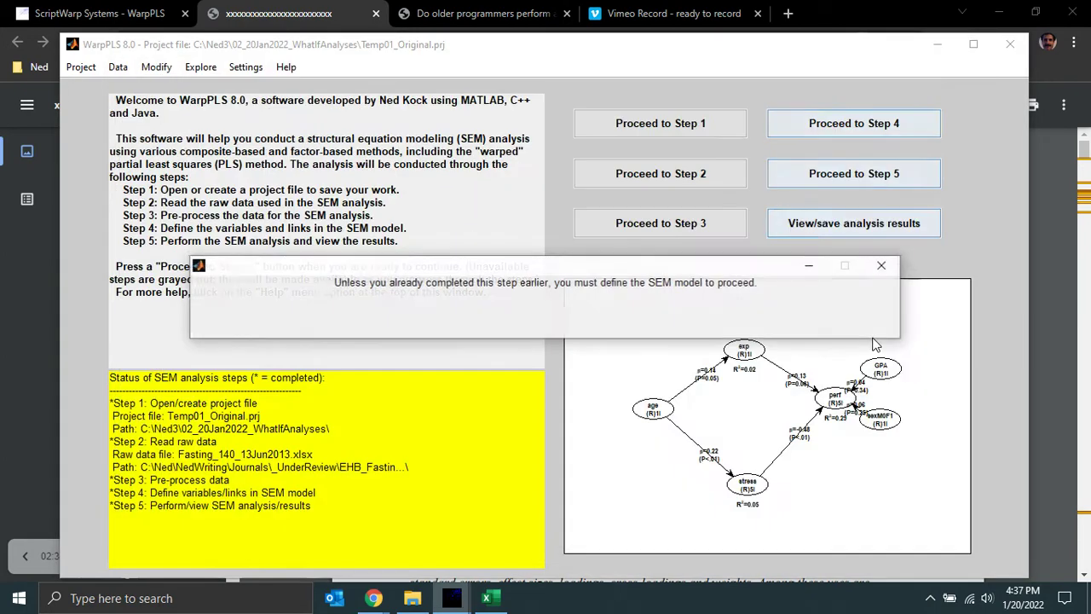
left_click(882, 265)
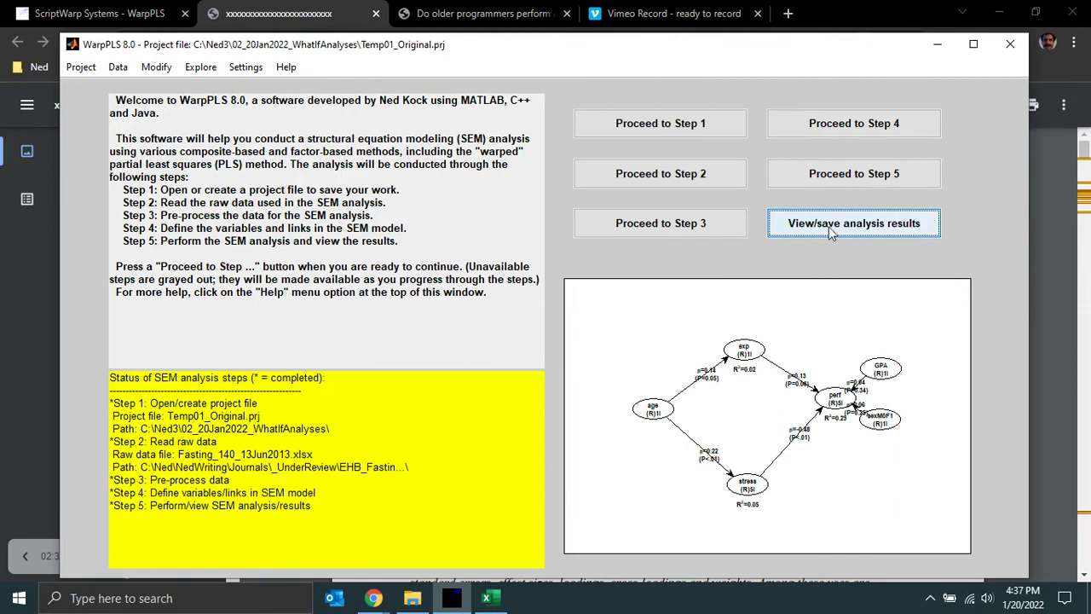
- Open the SEM analysis results and display the indirect and total effects in table view
left_click(825, 226)
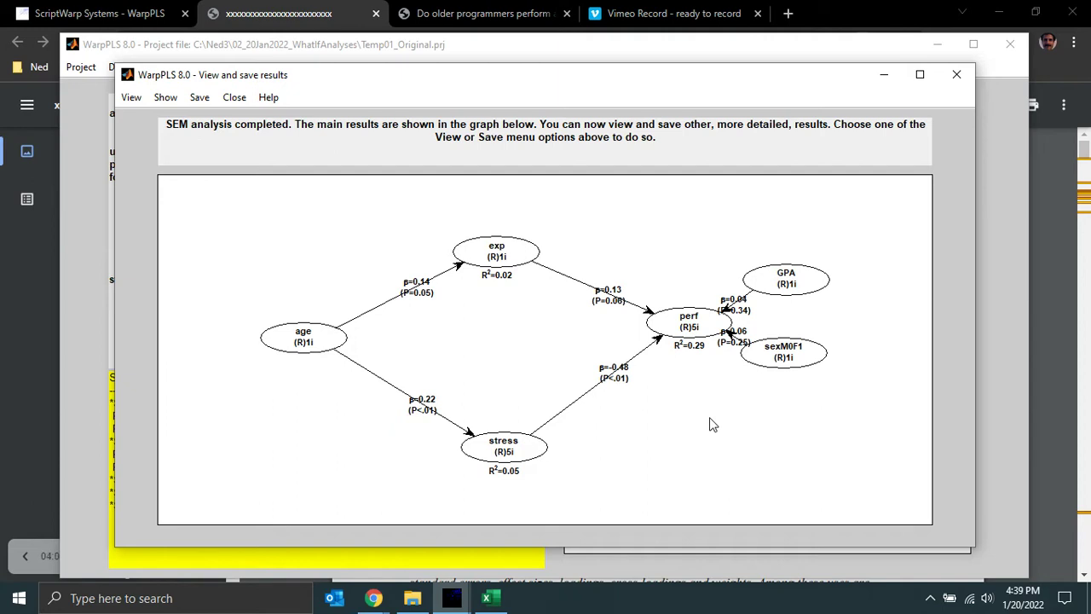
left_click(131, 97)
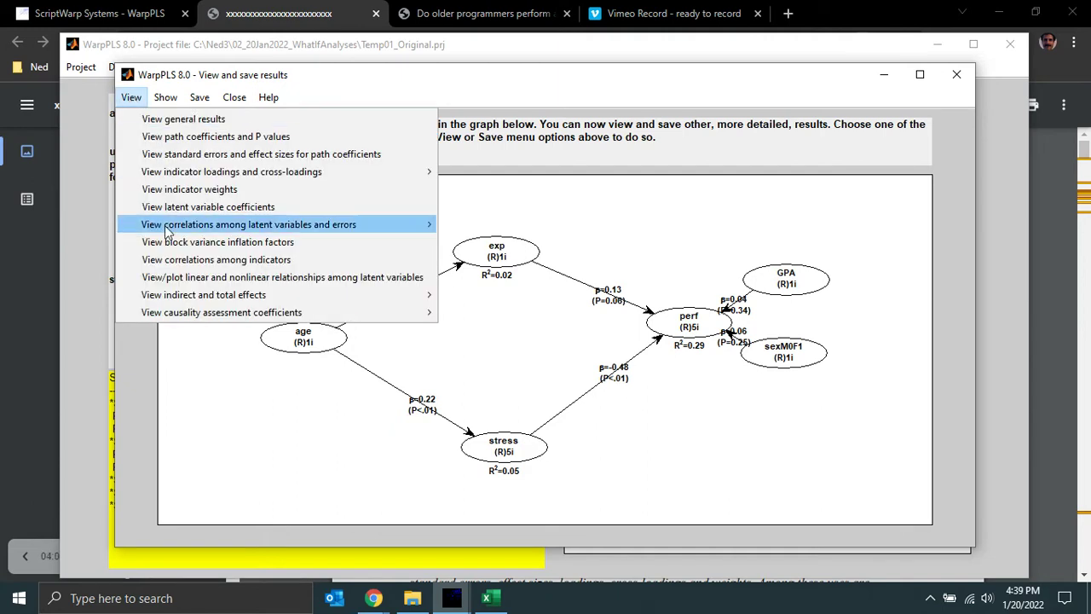
mouse_move(203, 295)
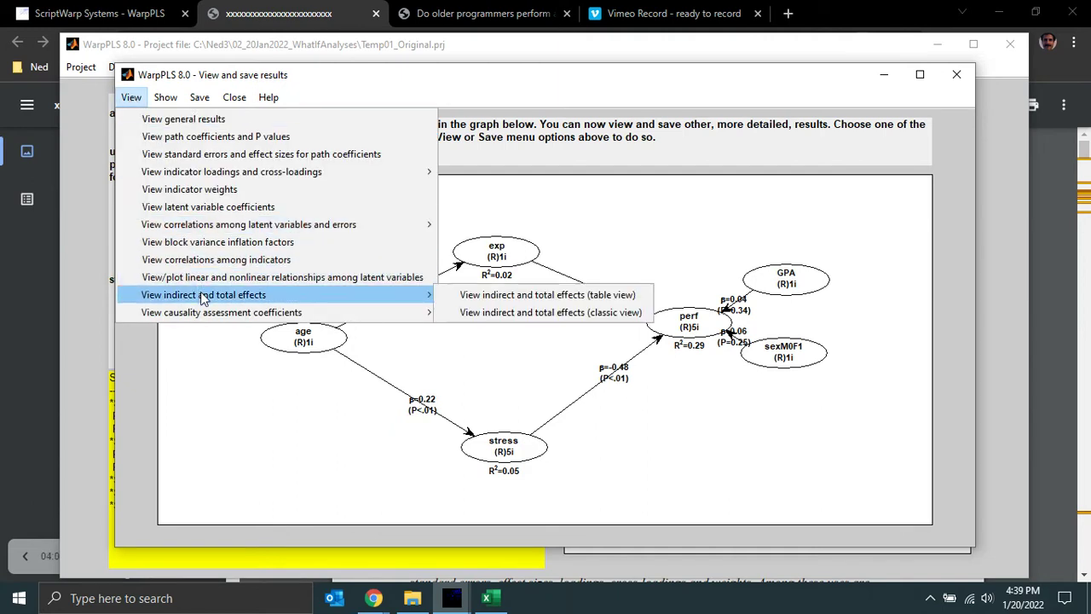
left_click(494, 297)
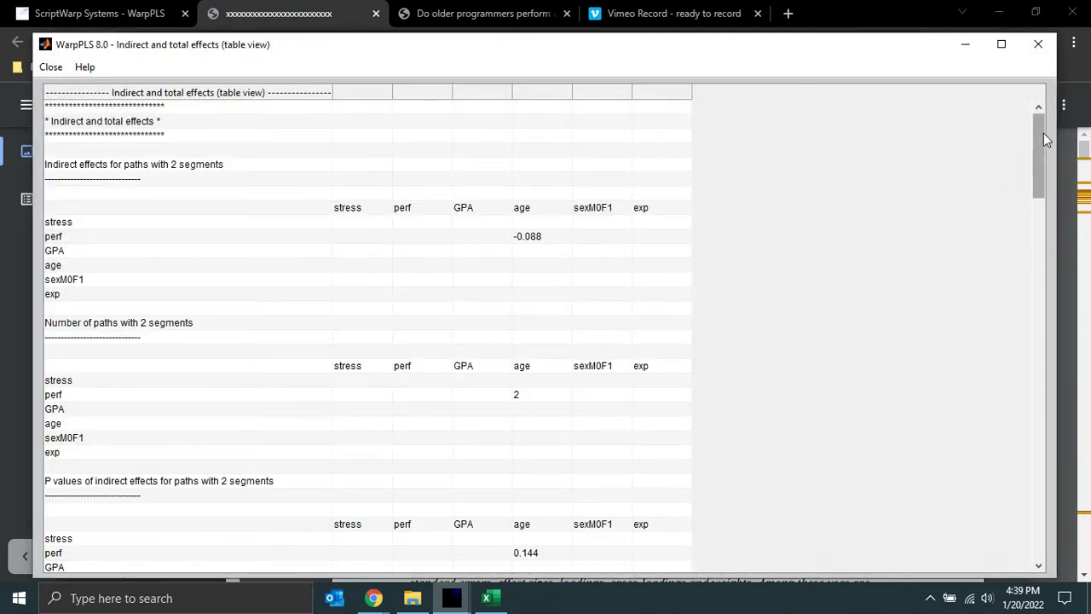
- Examine the total effect of age on perf and the P values for total effects, and close the table
left_click_drag(1046, 139, 1054, 418)
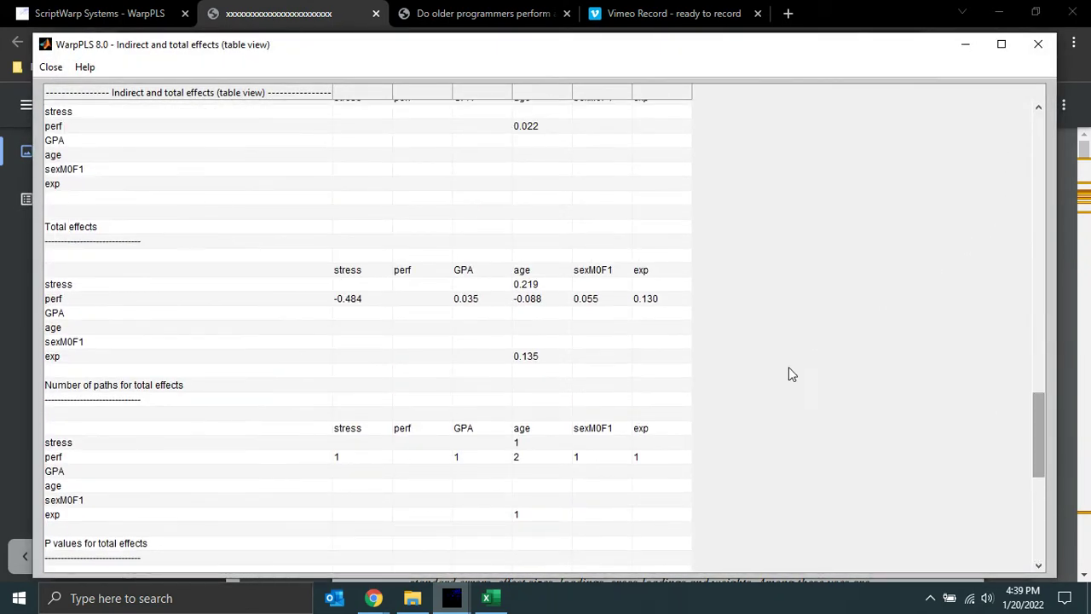
left_click(526, 301)
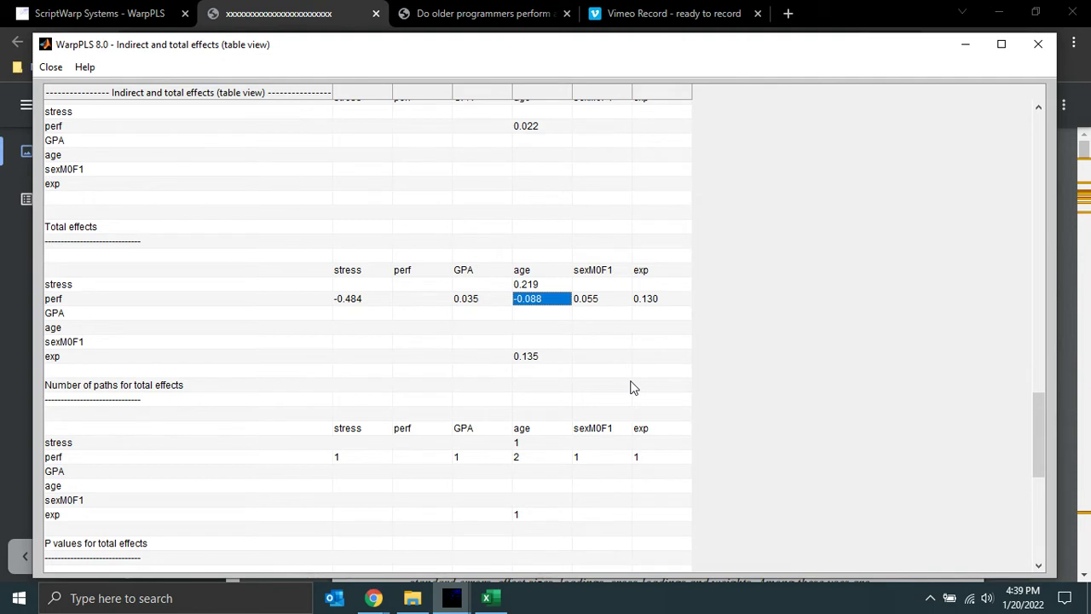
left_click_drag(1040, 413, 1040, 443)
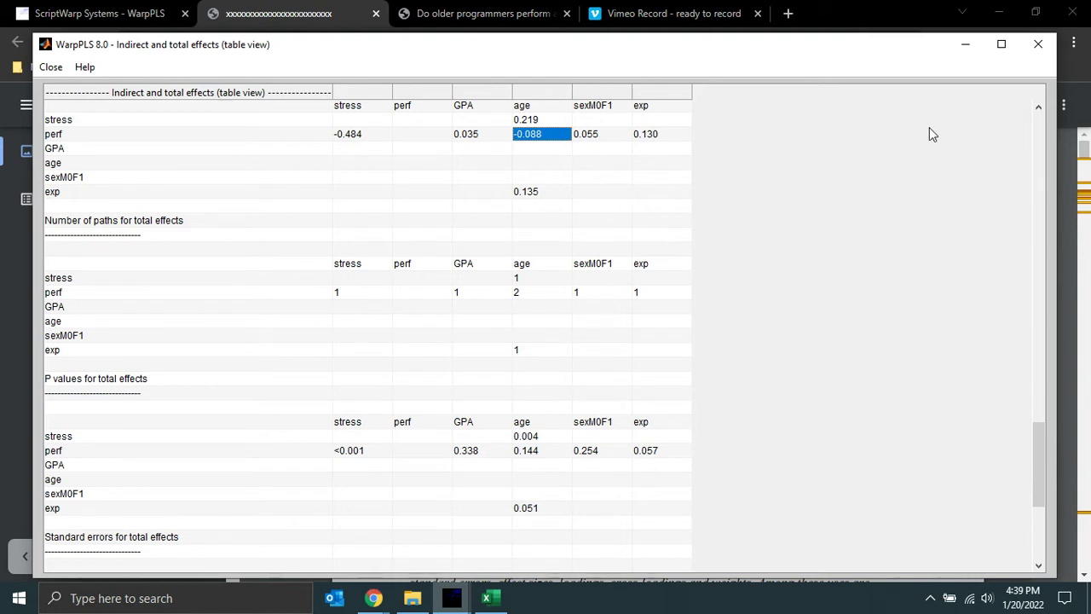
left_click_drag(1040, 463, 1038, 455)
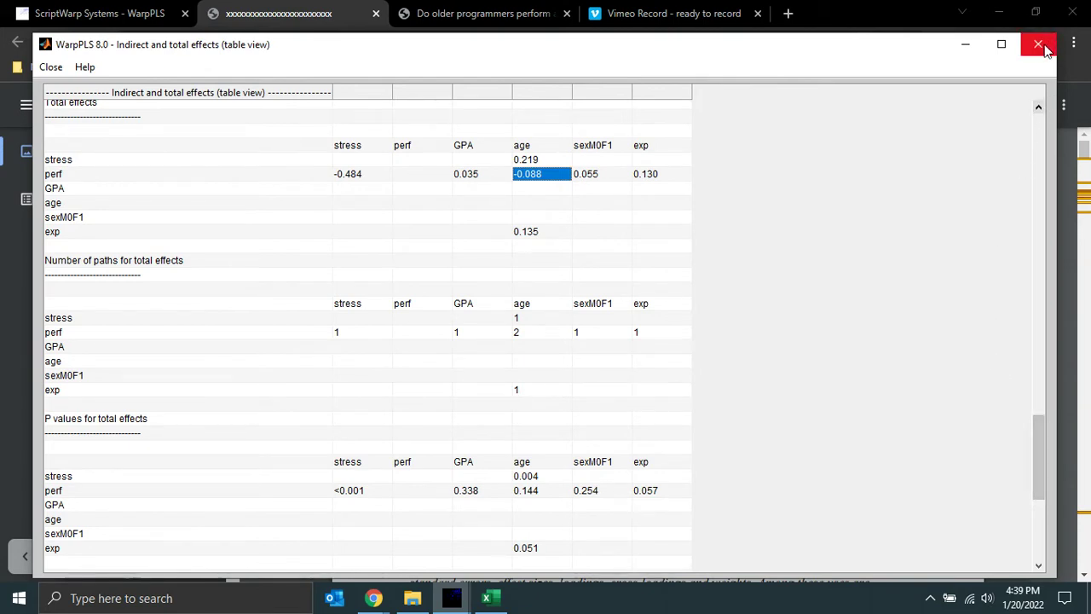
left_click(1039, 44)
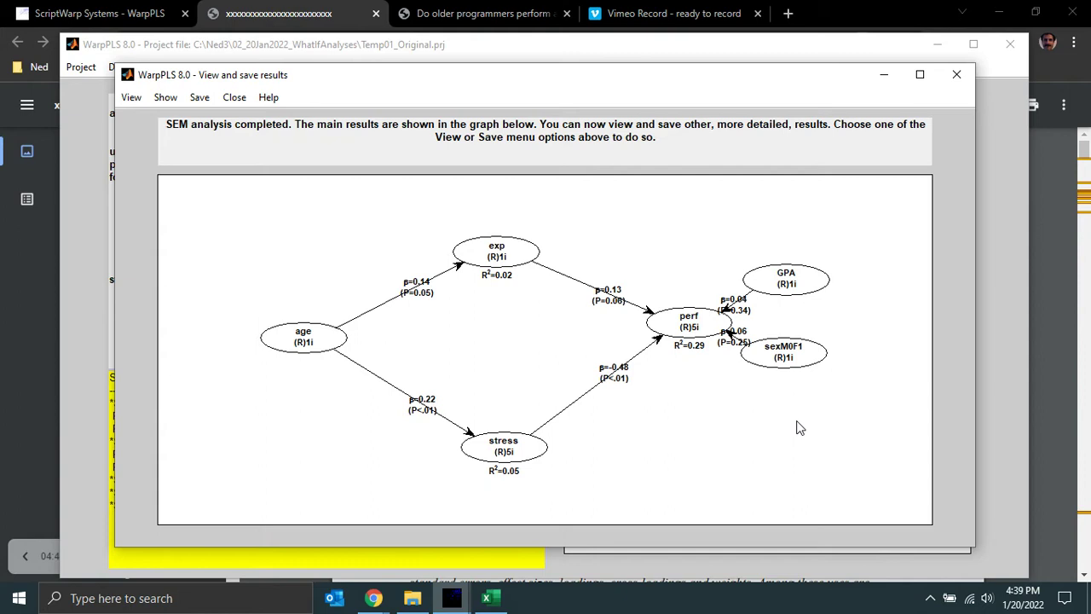
- Switch to Temp01_Results.xlsx in Excel and check the effect sizes in A2:A4 and the R formula in B4
left_click(338, 20)
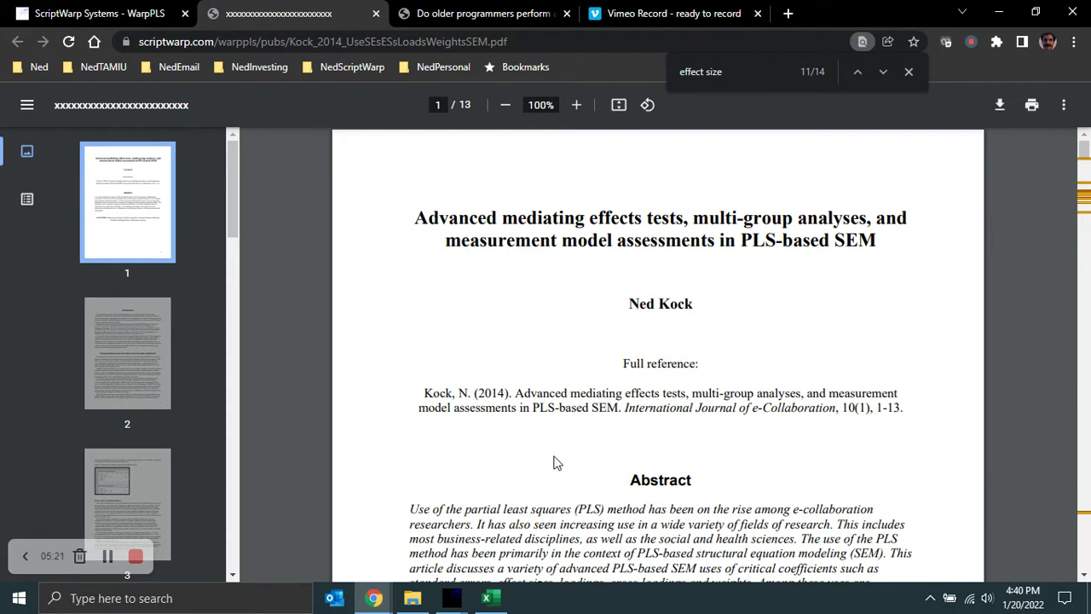
left_click(487, 598)
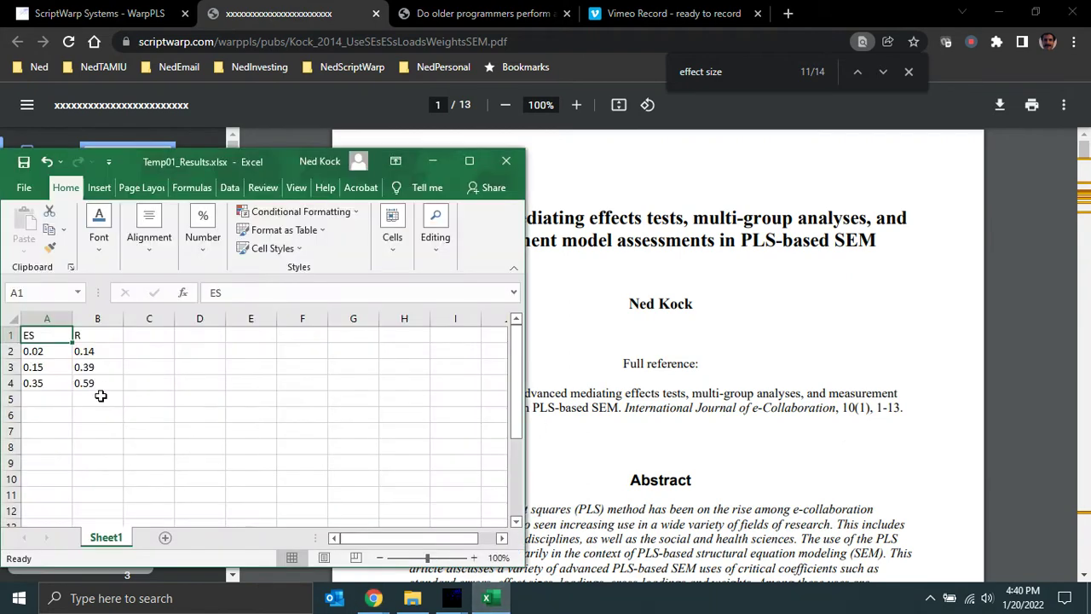
left_click(42, 352)
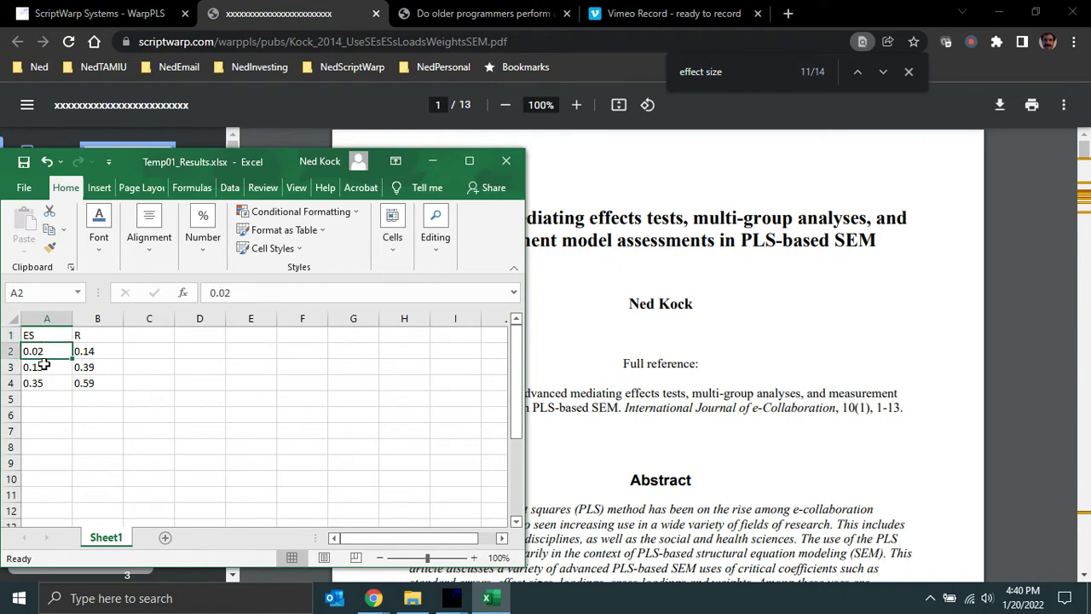
left_click(44, 365)
left_click(43, 381)
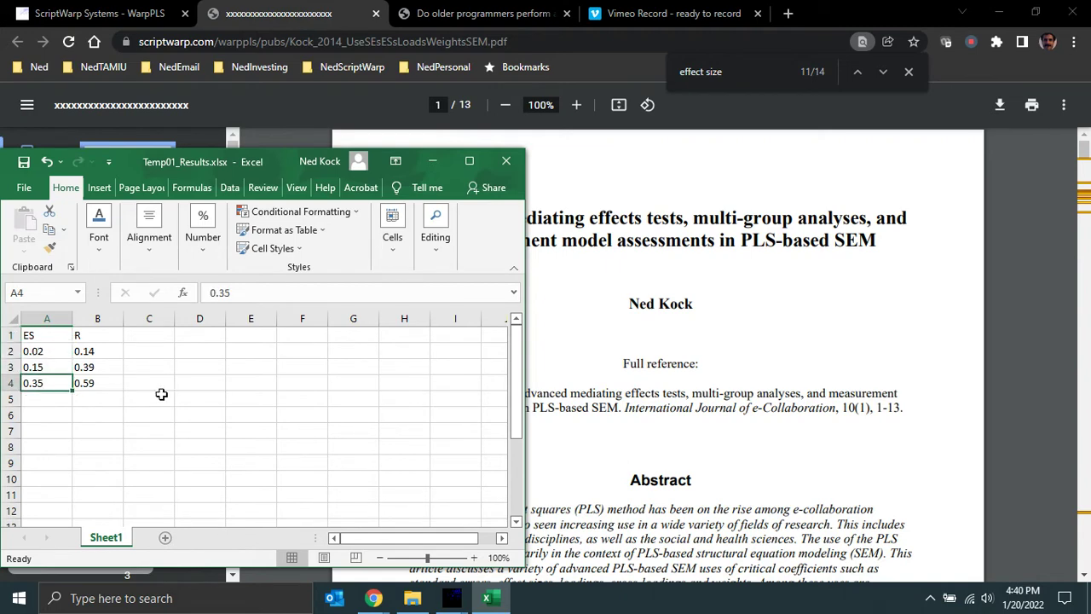
key("Right")
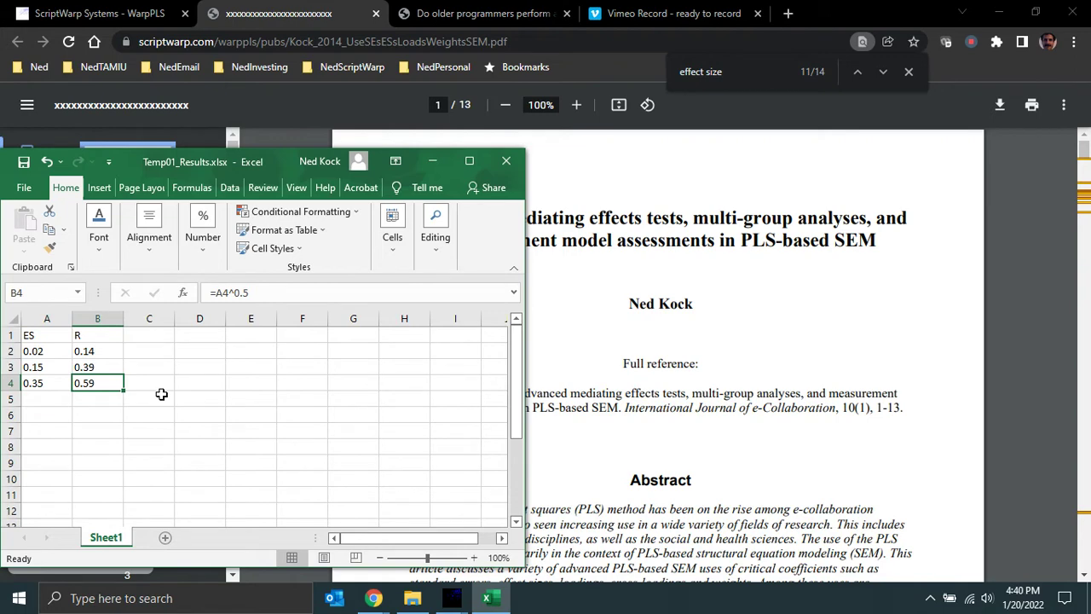
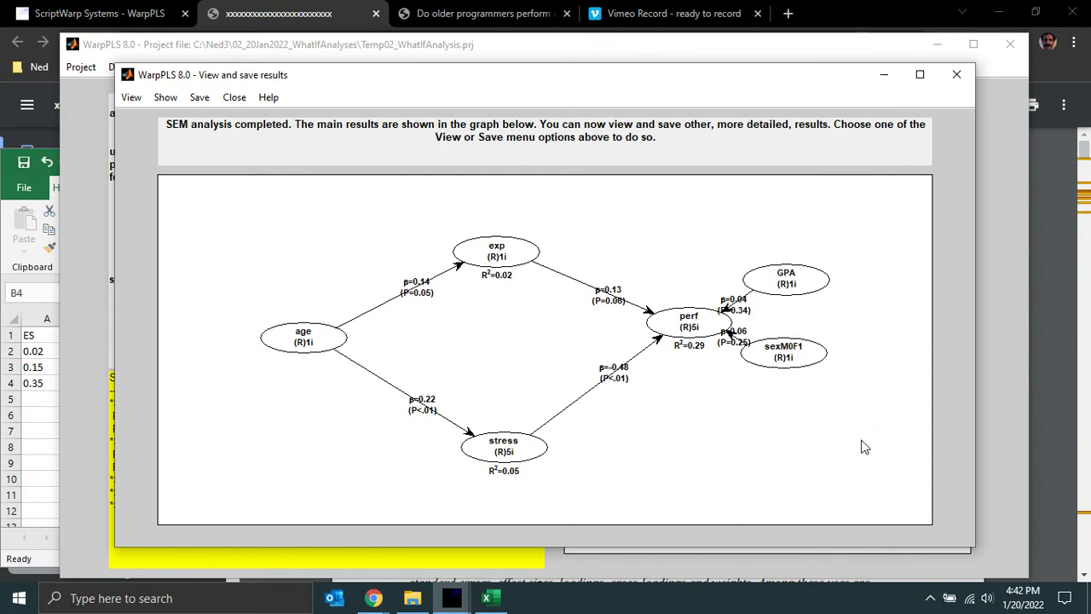
- Add a new worksheet to the Temp01_Results.xlsx workbook in Excel and paste the copied screenshot of the WarpPLS results into it
left_click(482, 599)
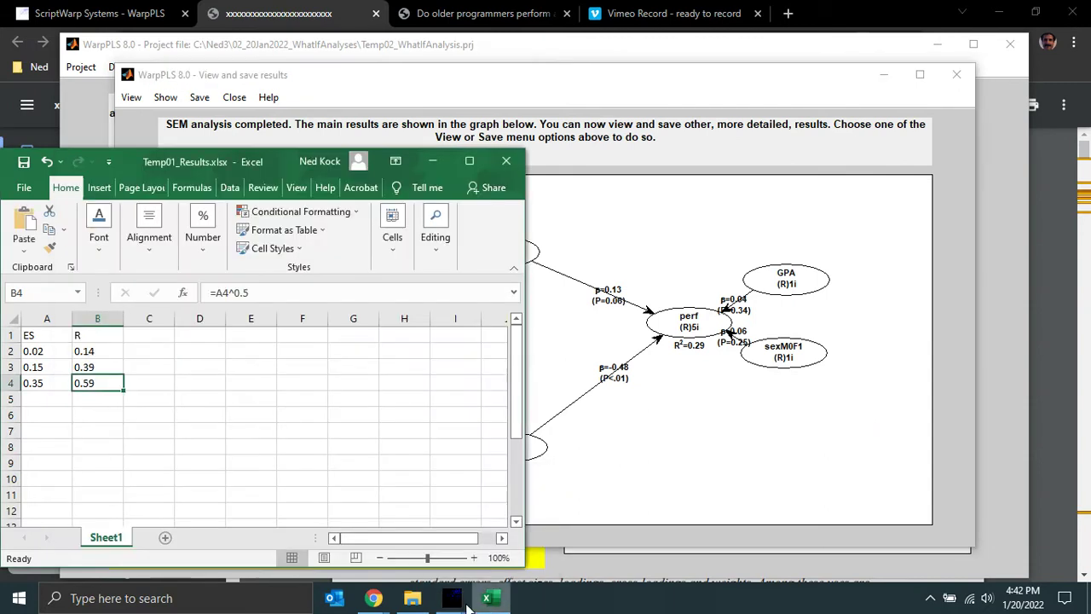
left_click(165, 537)
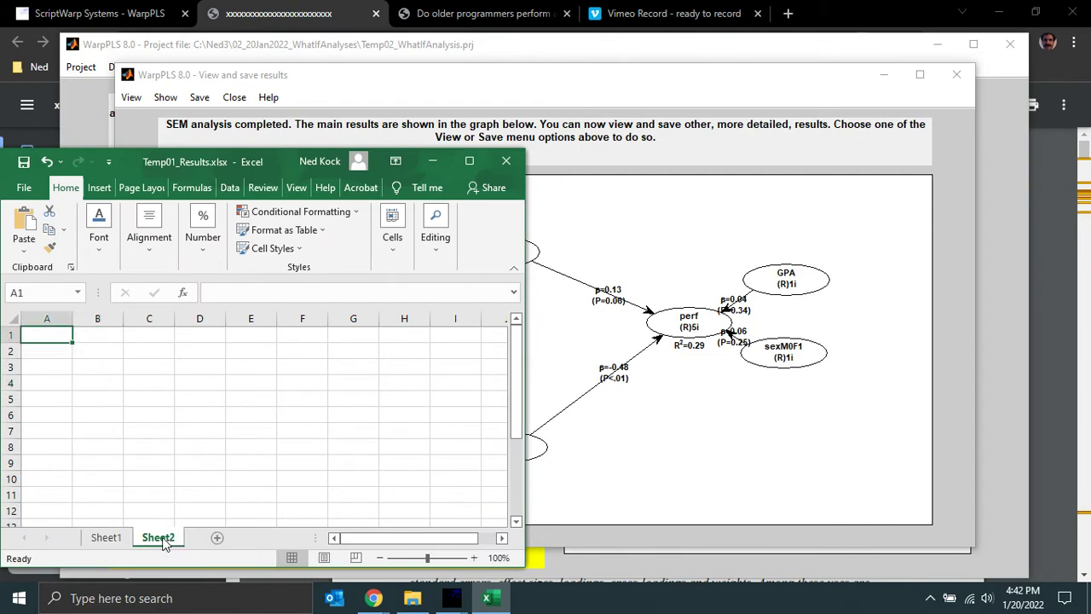
key("ctrl+v")
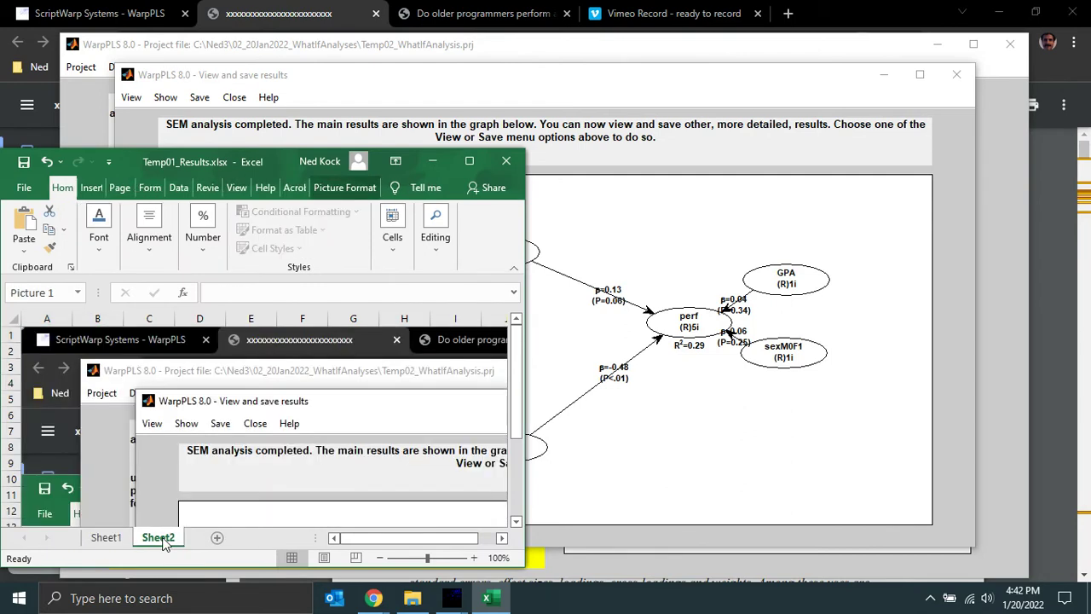
- Set the new worksheet's zoom to 80% and bring the path model in the pasted picture into view
left_click(517, 521)
left_click_drag(516, 522, 516, 522)
left_click(379, 557)
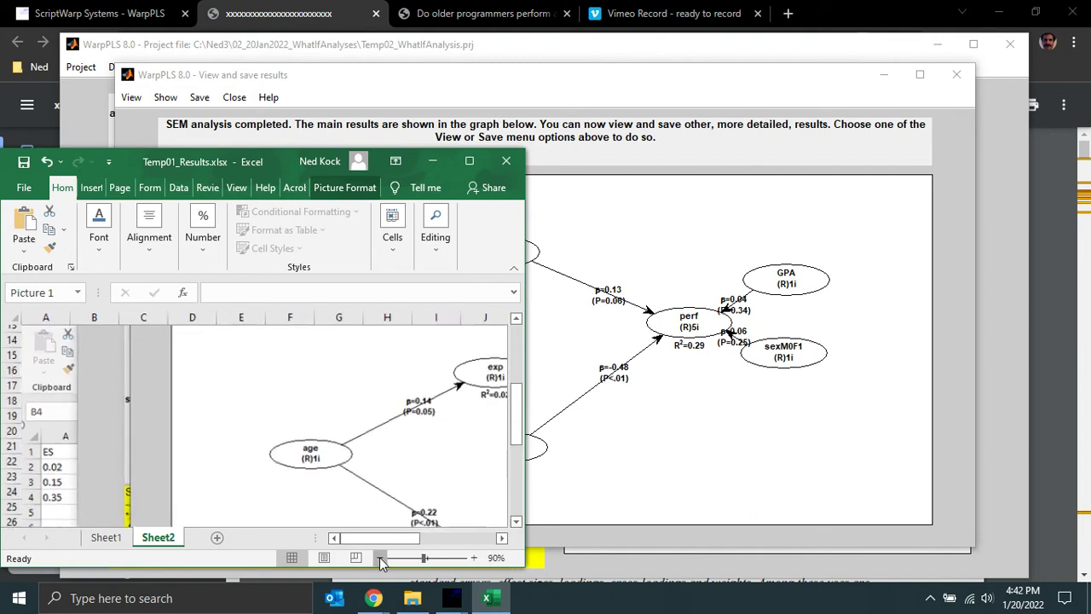
left_click(380, 557)
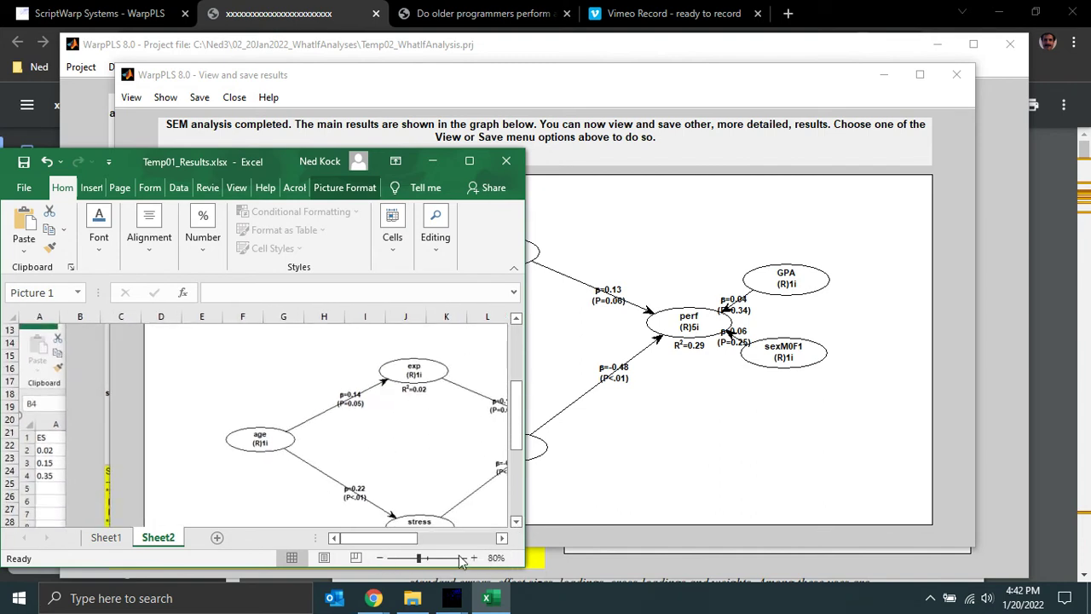
left_click(502, 538)
left_click(503, 538)
left_click_drag(517, 521, 516, 521)
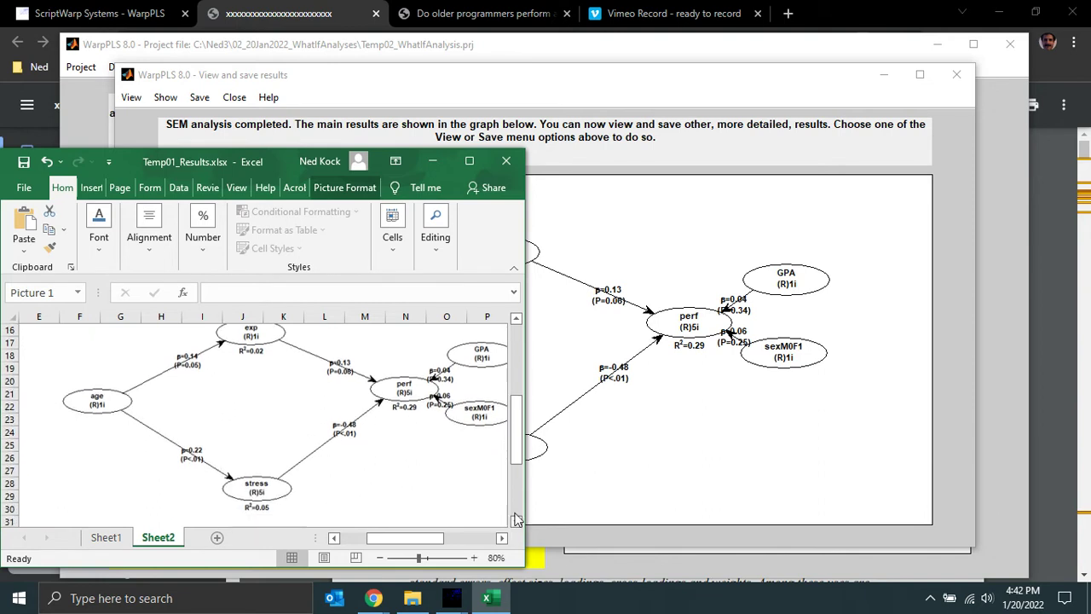
left_click(515, 321)
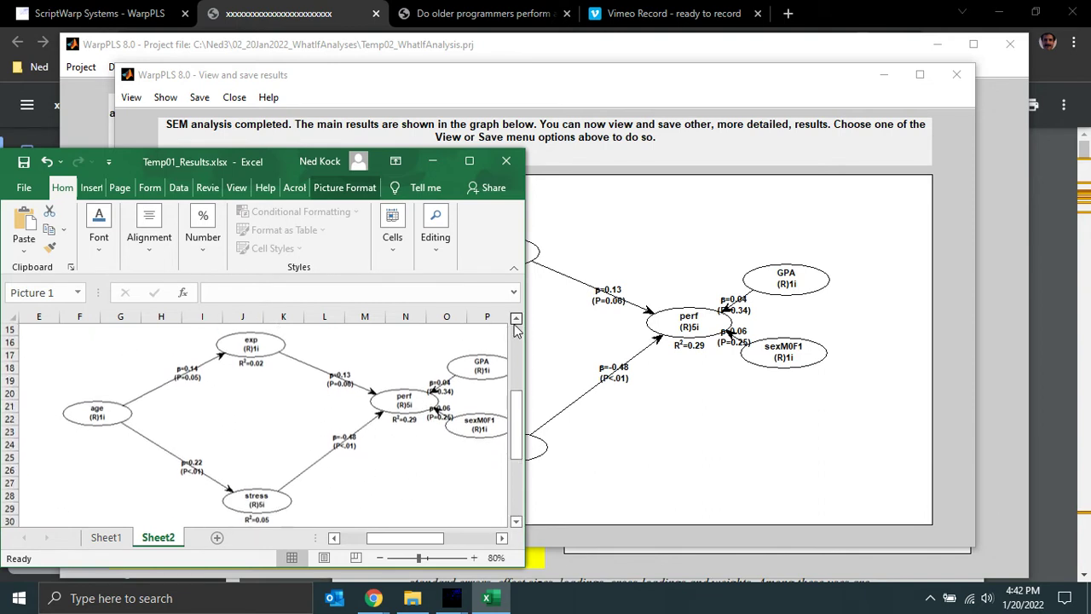
- Switch to WarpPLS and close the window for viewing and saving the SEM results
left_click(777, 88)
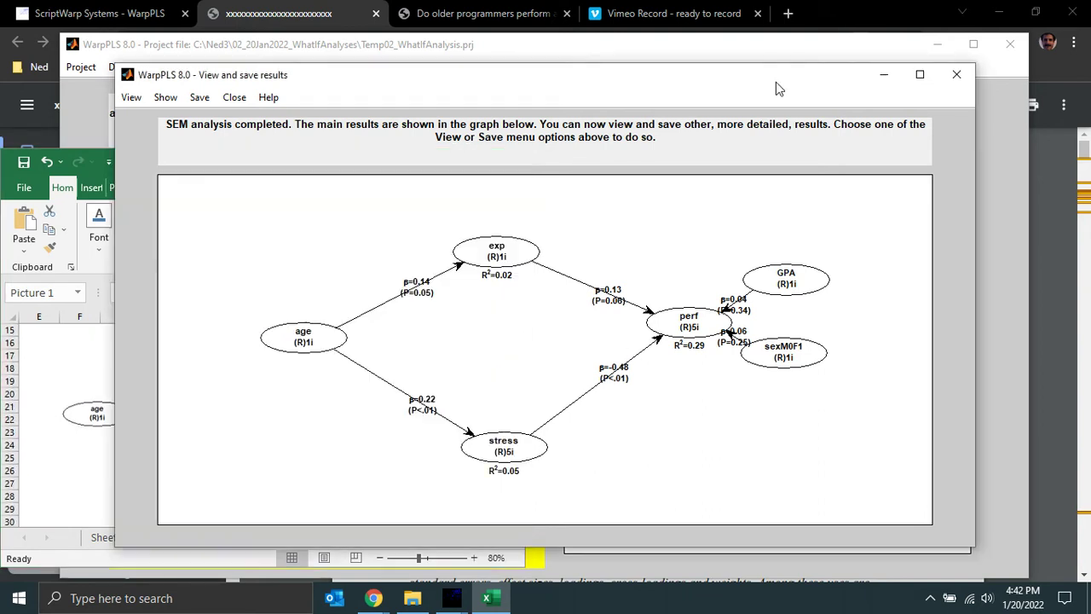
left_click(239, 98)
left_click(258, 117)
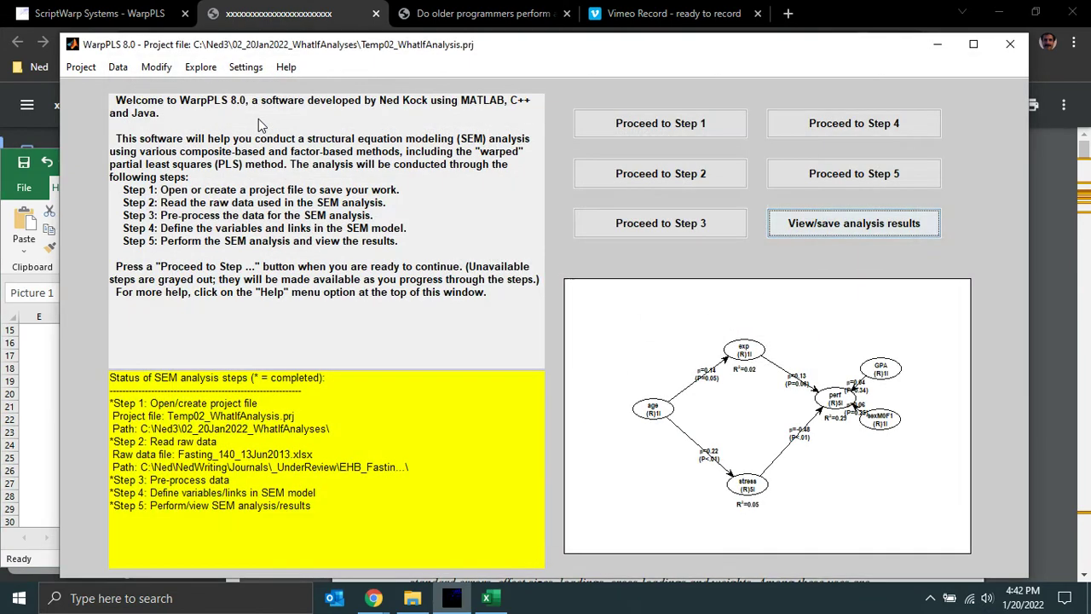
left_click(451, 597)
left_click(451, 597)
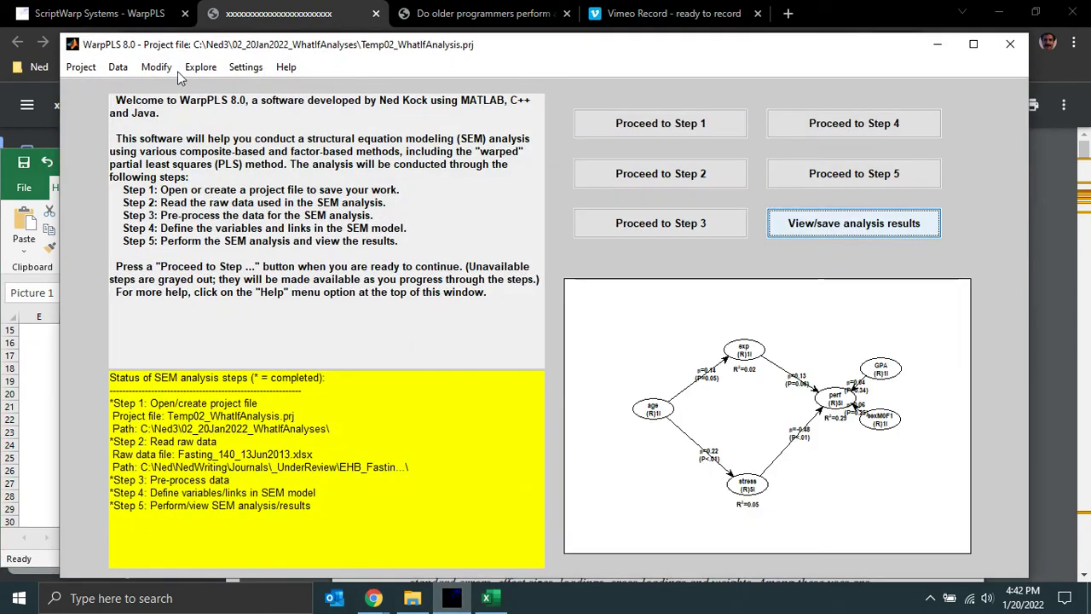
- Add the latent variable scores of age as a new standardized indicator named lv_age
left_click(156, 66)
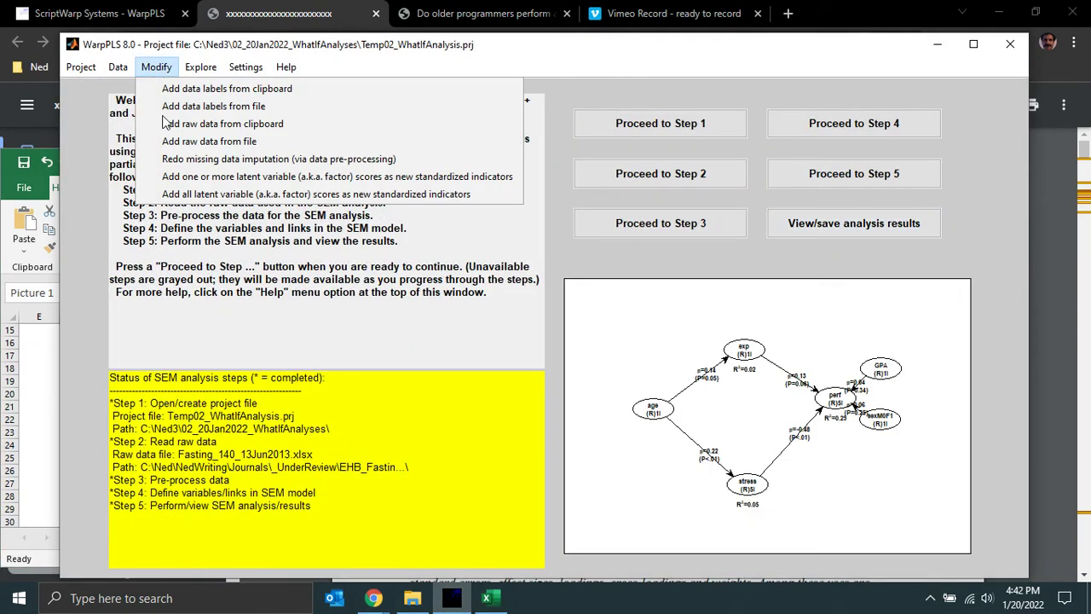
left_click(192, 176)
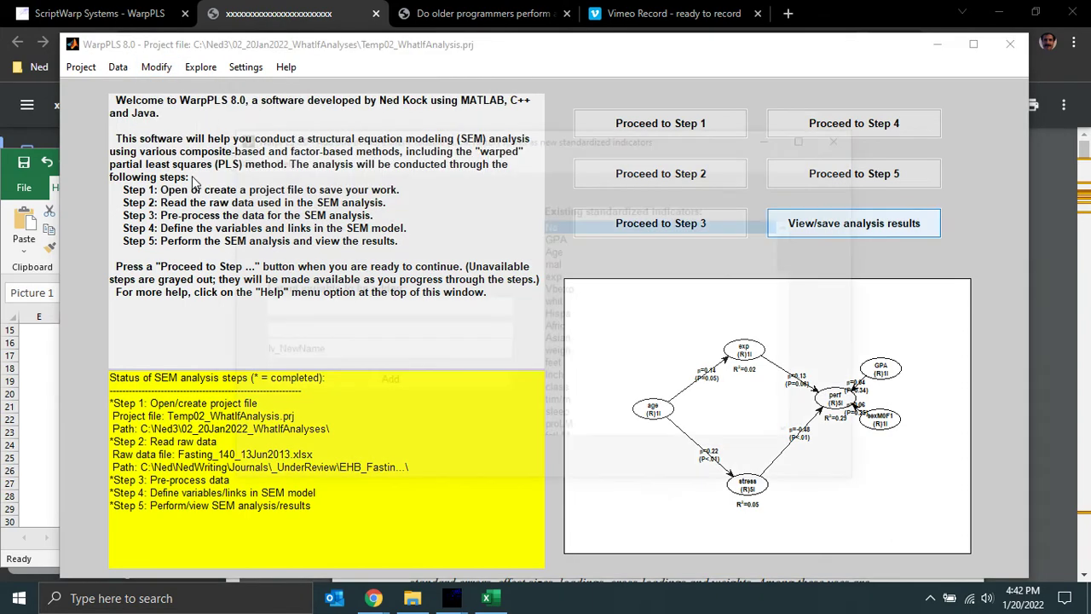
left_click_drag(685, 139, 519, 109)
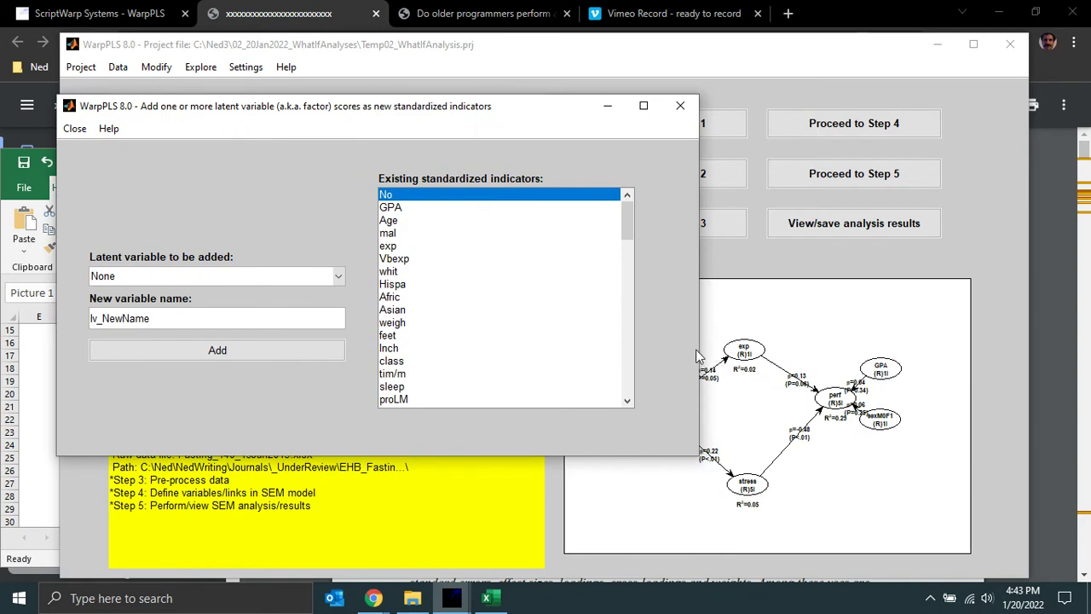
left_click_drag(699, 356, 584, 362)
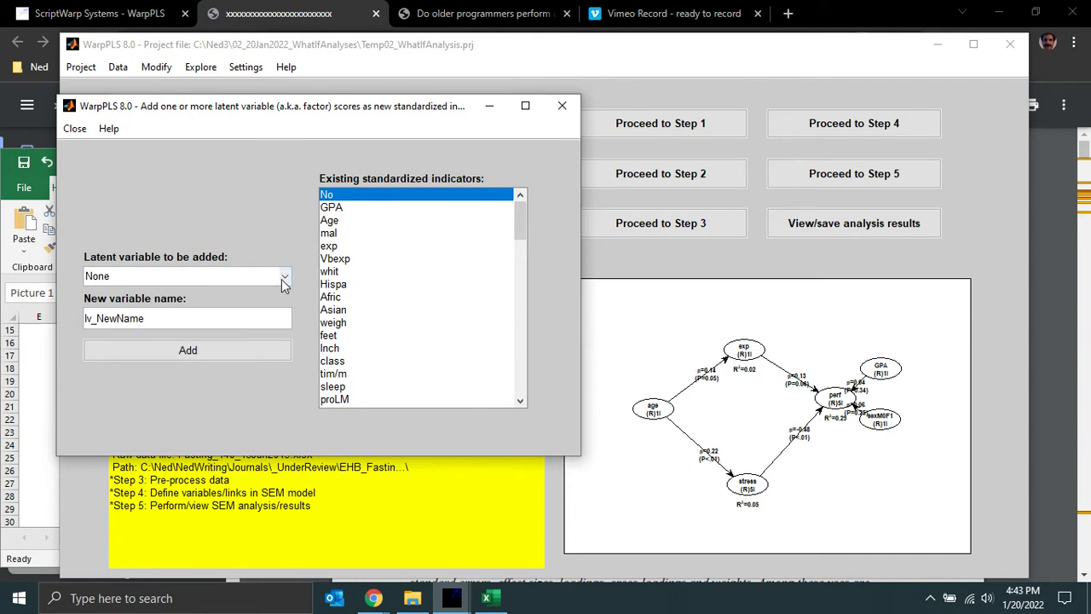
left_click(284, 278)
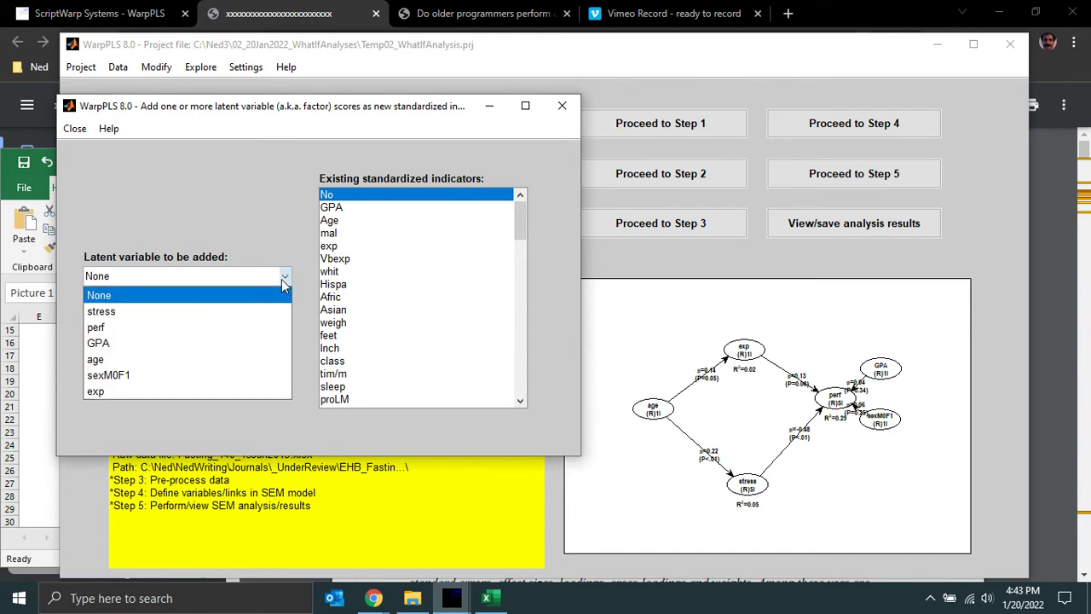
left_click(188, 362)
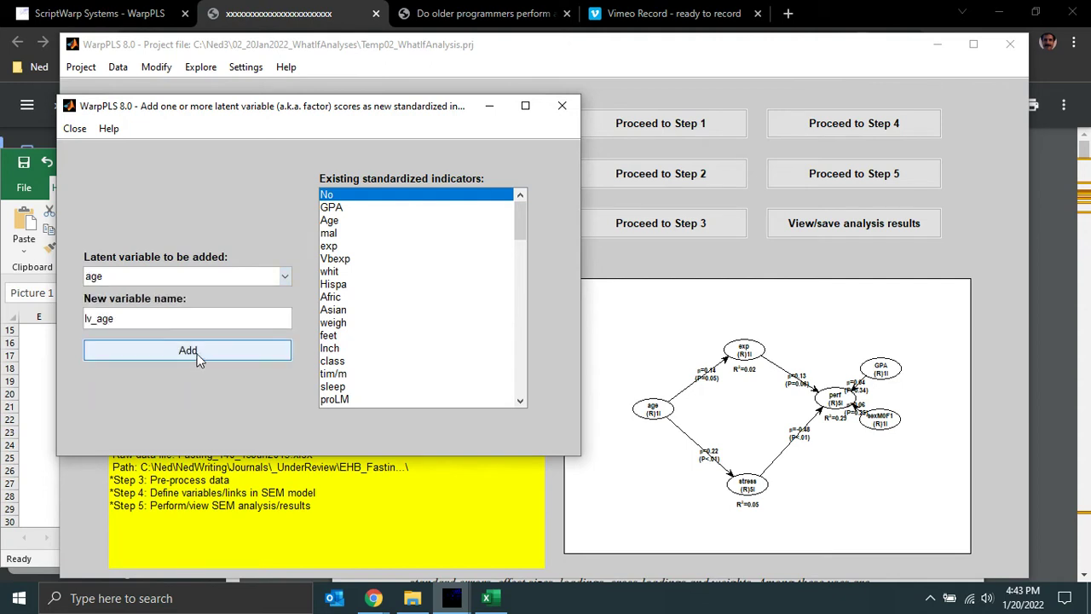
left_click(197, 354)
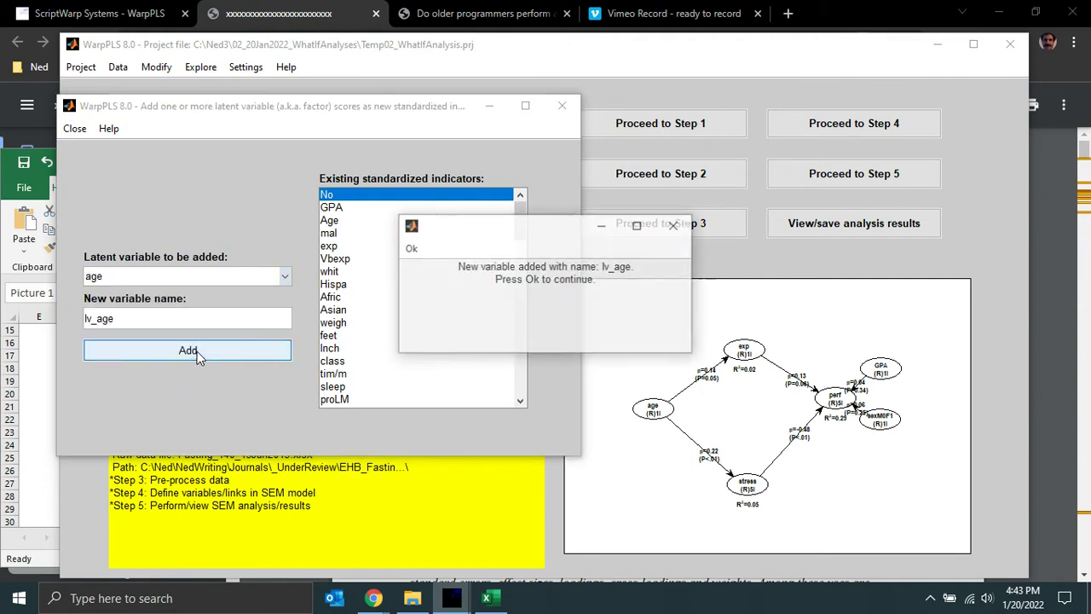
left_click(409, 249)
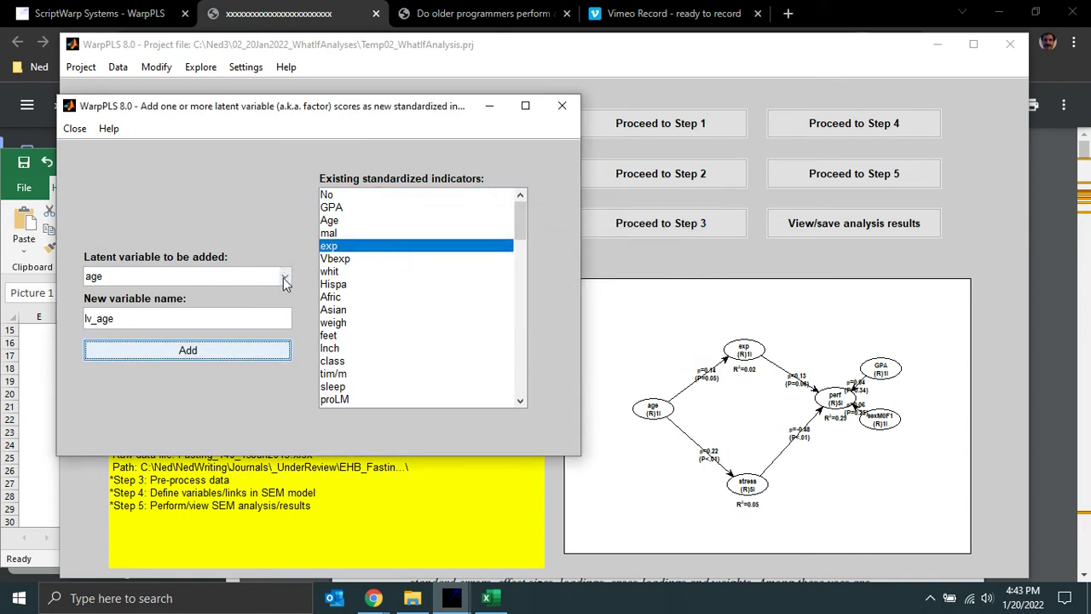
- Add the latent variable scores of exp as lv_exp, check the end of the indicator list, and close the dialog
left_click(285, 280)
left_click(187, 392)
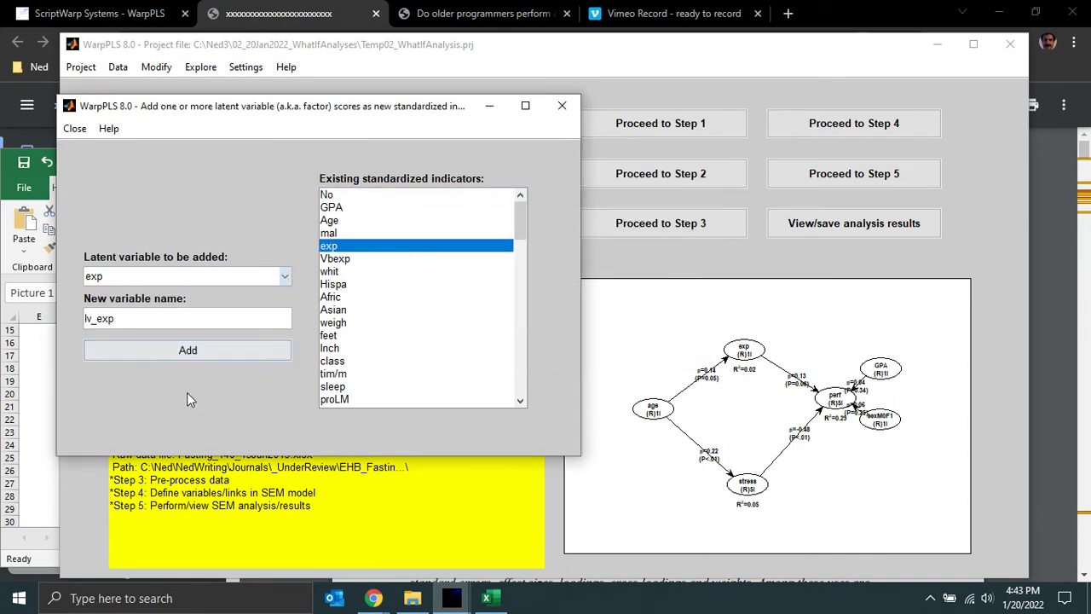
left_click(253, 350)
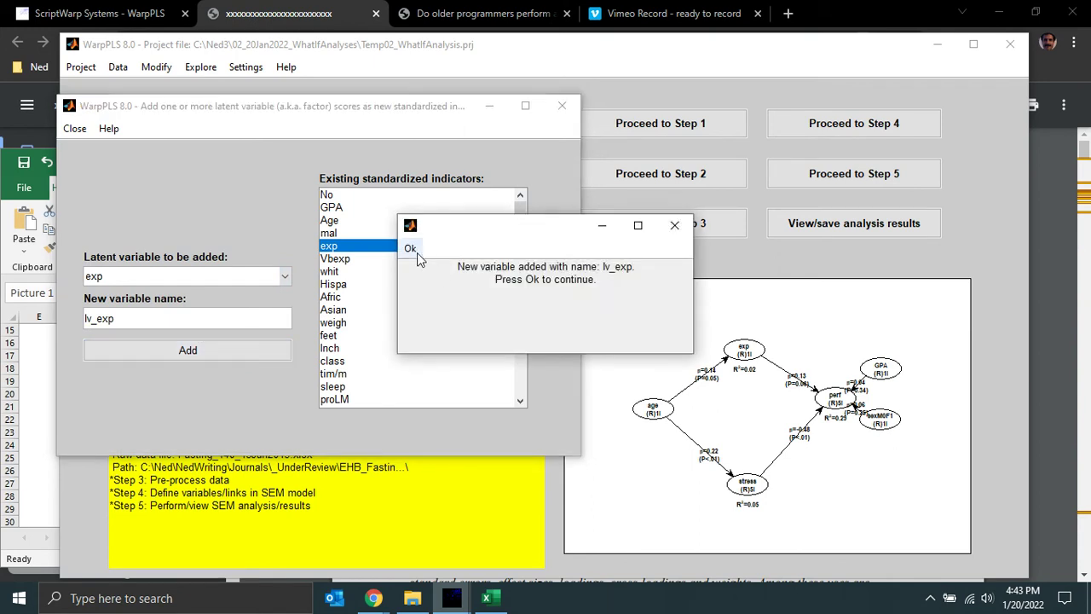
left_click(417, 252)
left_click(418, 259)
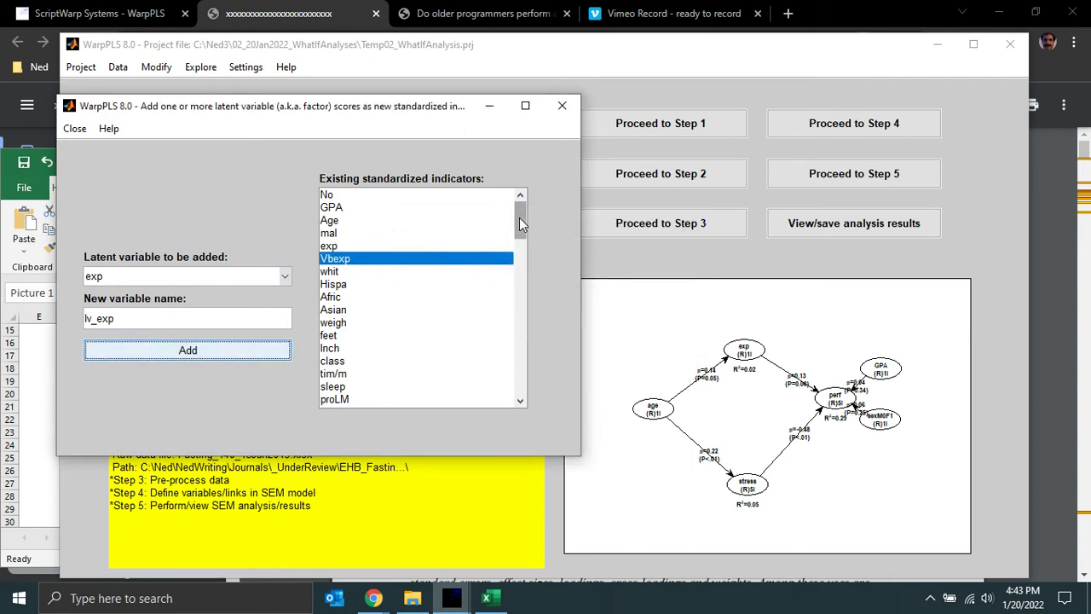
left_click_drag(519, 217, 521, 397)
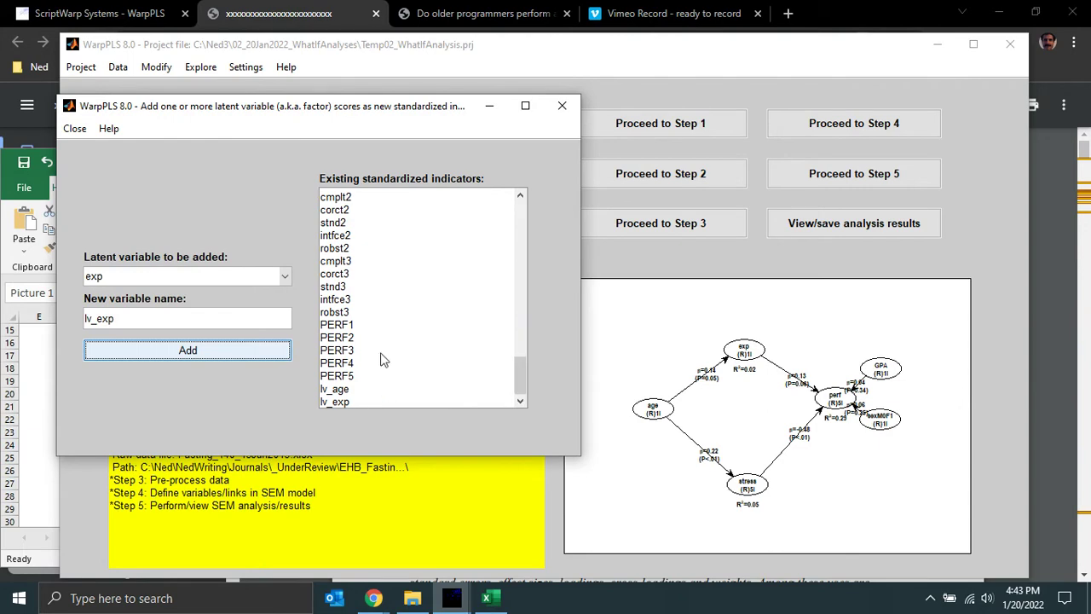
left_click(561, 109)
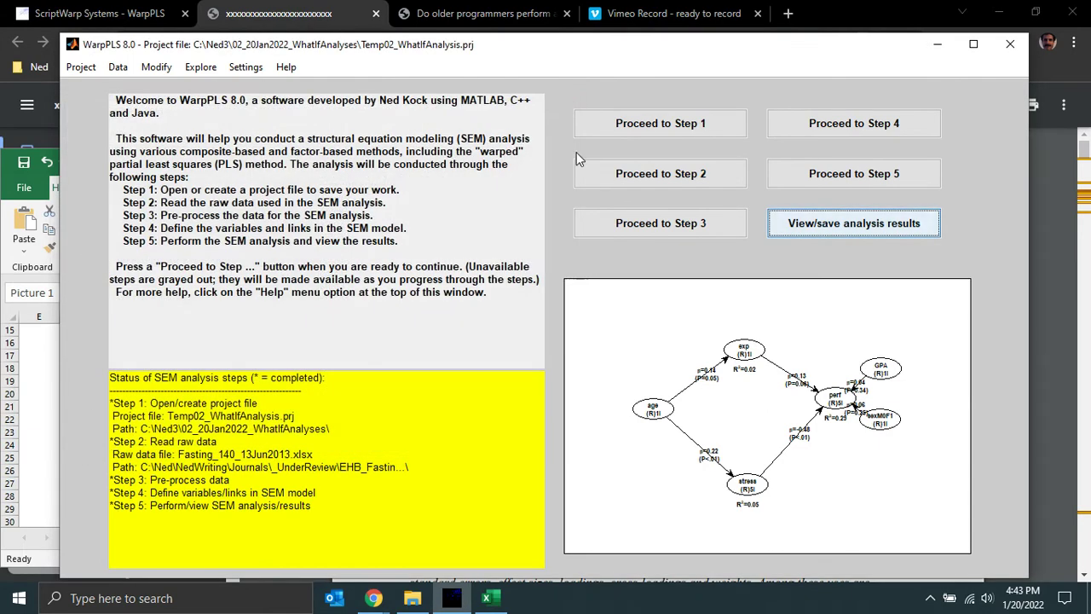
- Start an analytic composite in the analytic composites and instrumental variables tool, choosing lv_exp and lv_age as its indicators
left_click(201, 68)
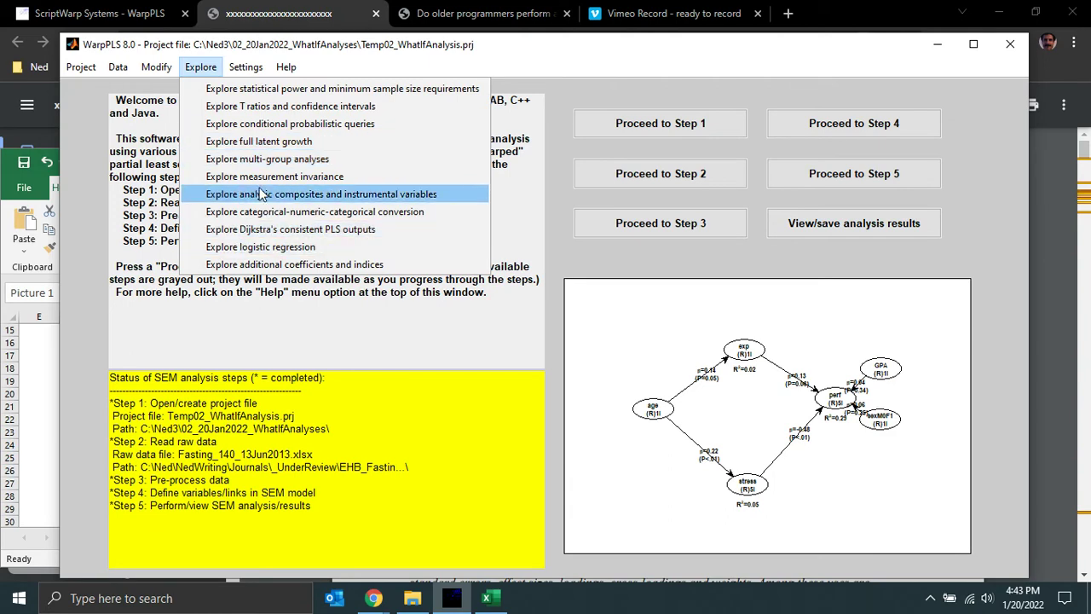
left_click(250, 199)
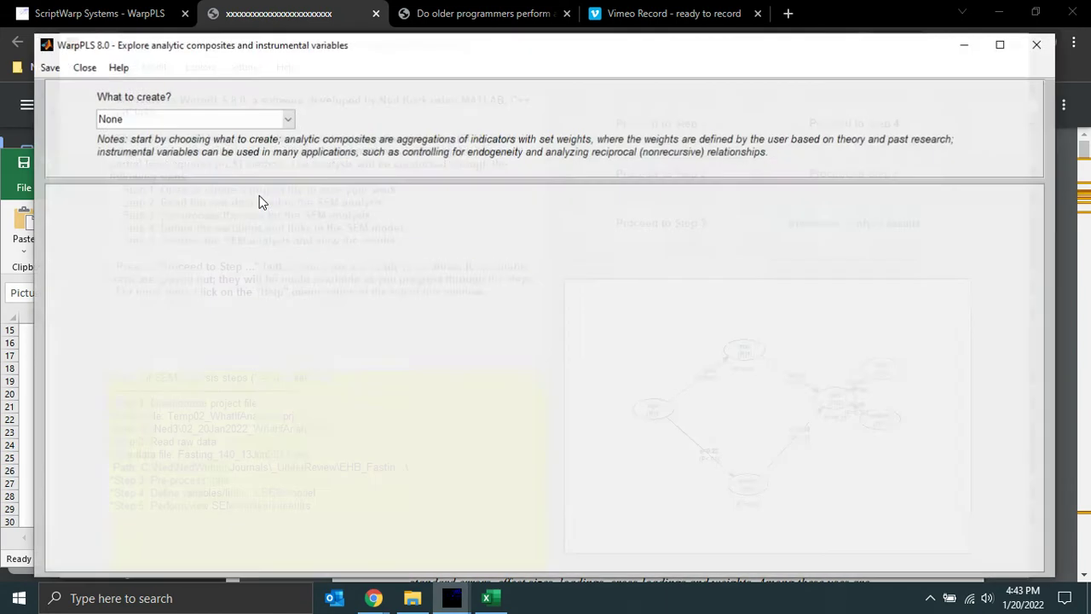
left_click(286, 119)
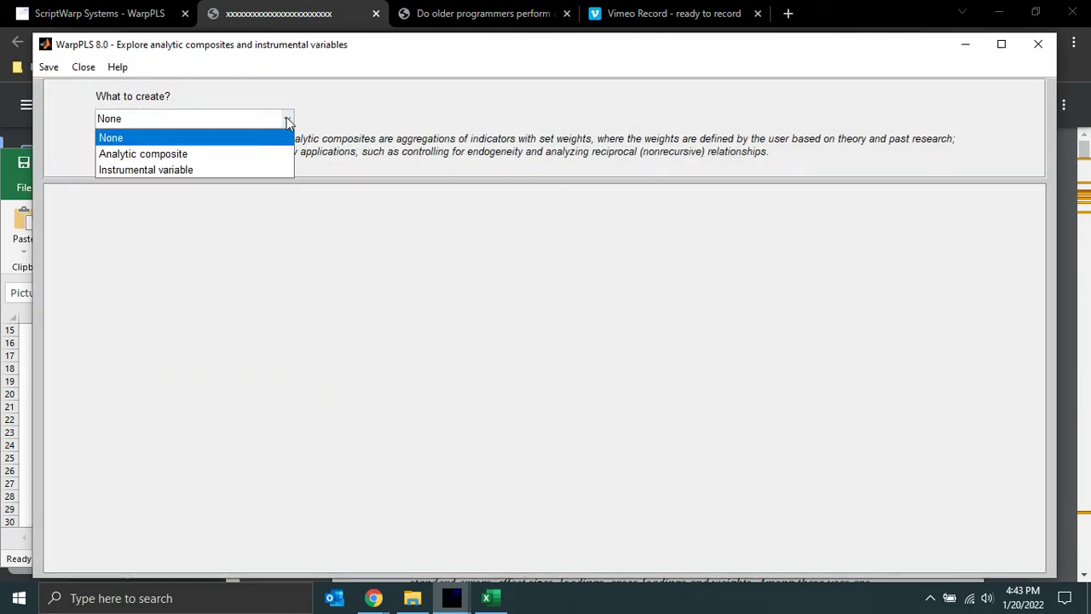
left_click(195, 158)
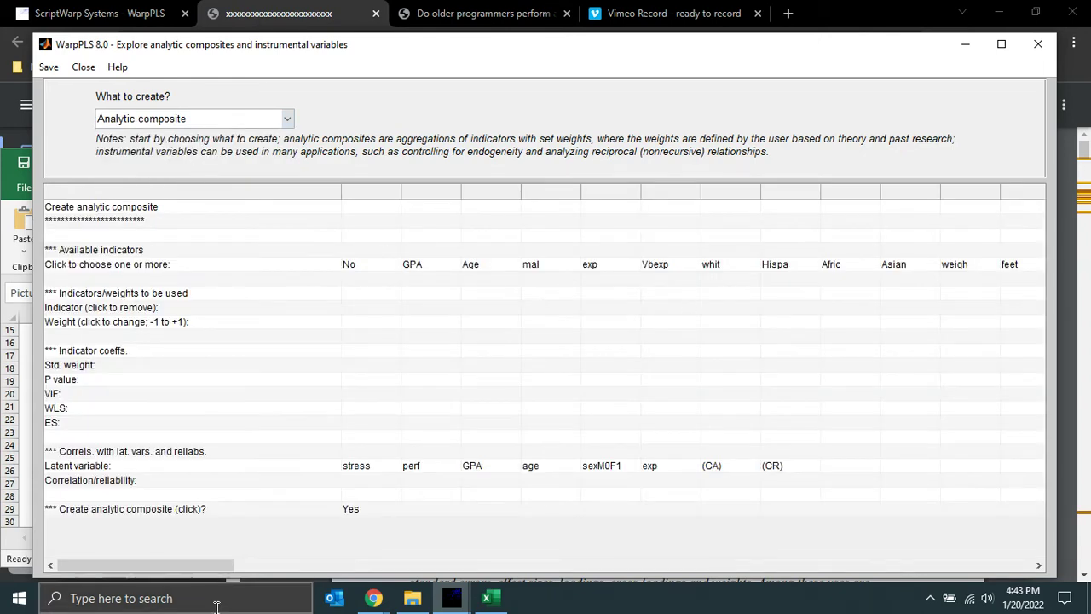
left_click_drag(176, 569, 989, 589)
left_click(1006, 266)
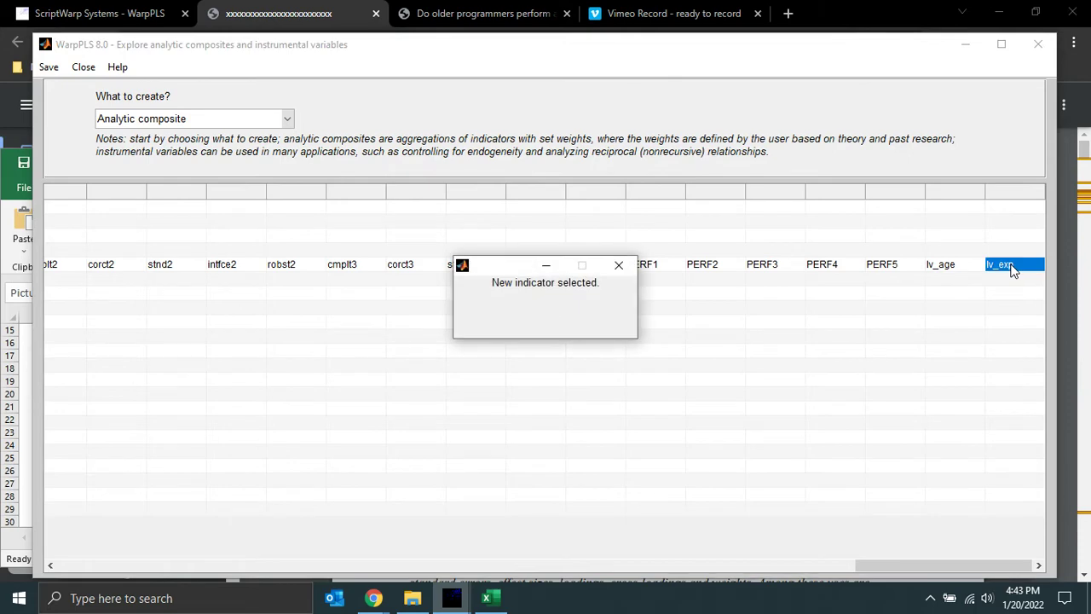
left_click(947, 268)
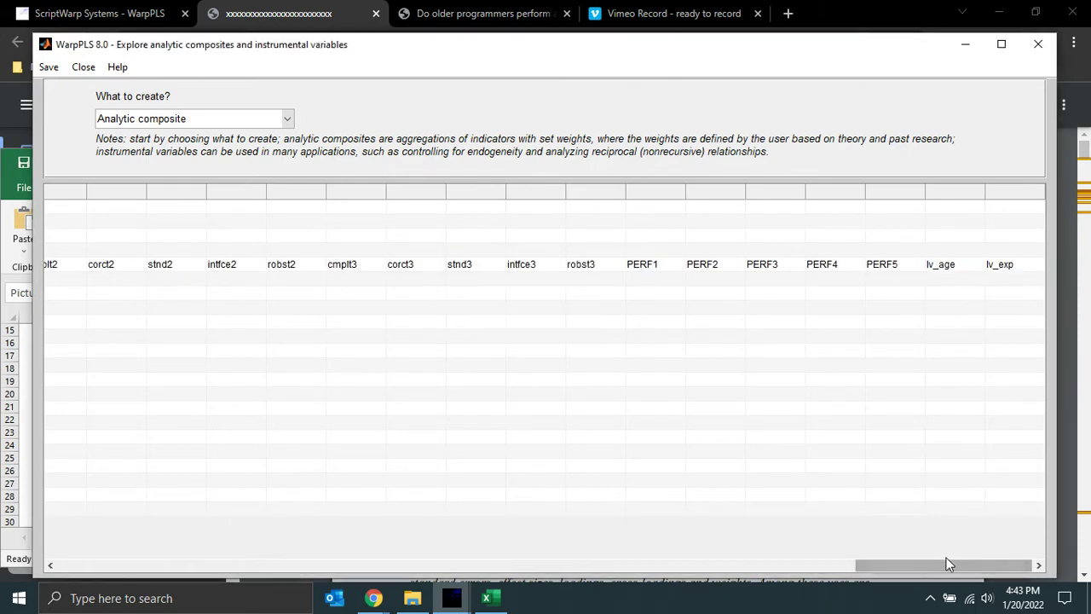
left_click_drag(948, 564, 108, 583)
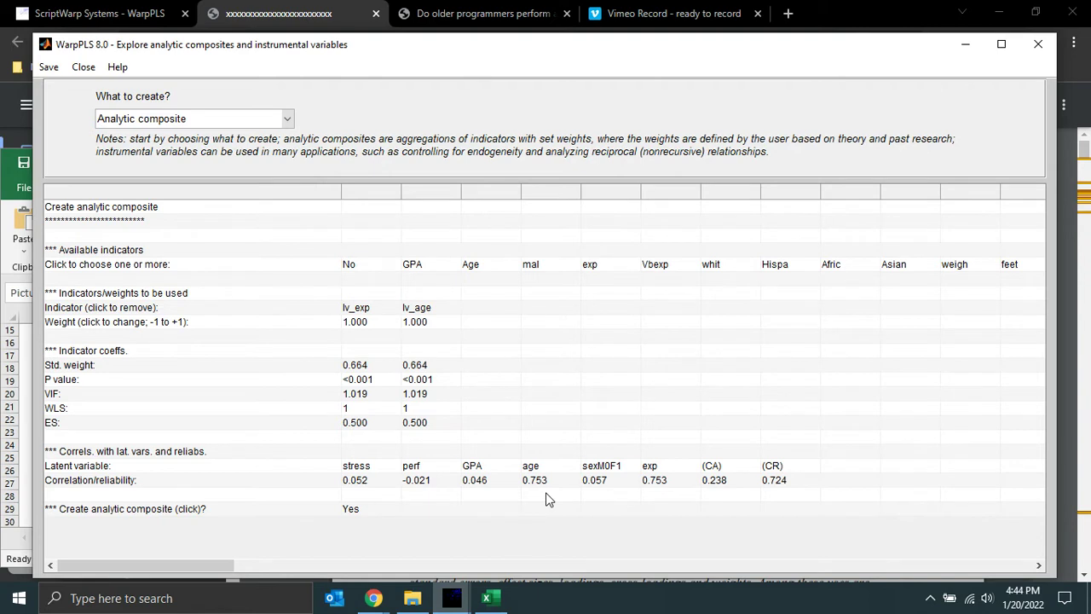
- Try weights of 0.6 and 0.58 for lv_age in the analytic composite
left_click(430, 324)
left_click_drag(497, 284, 434, 287)
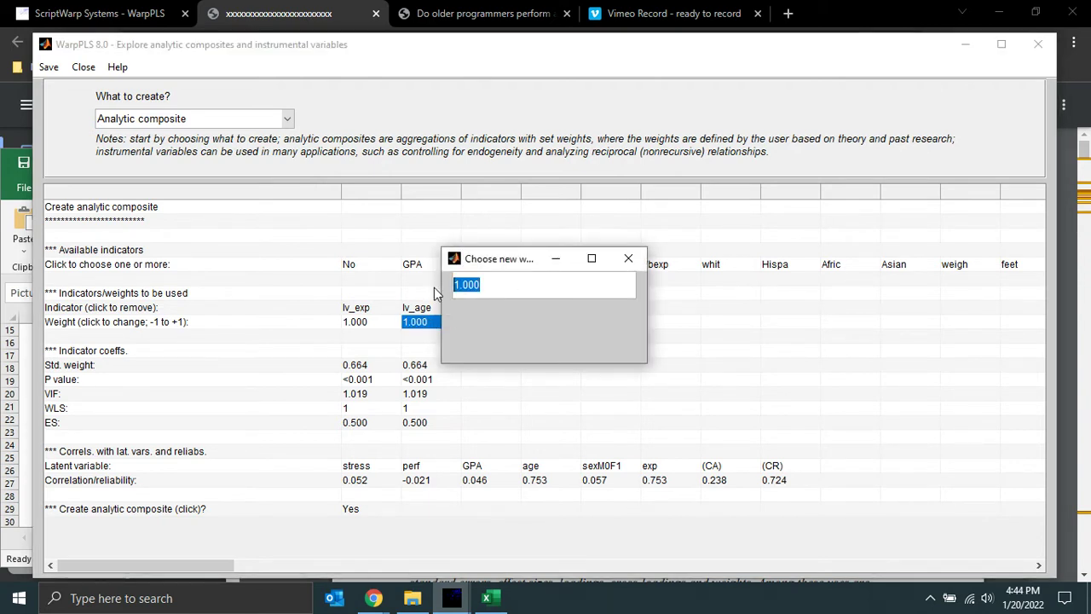
key("BackSpace")
type("0.6")
key("Return")
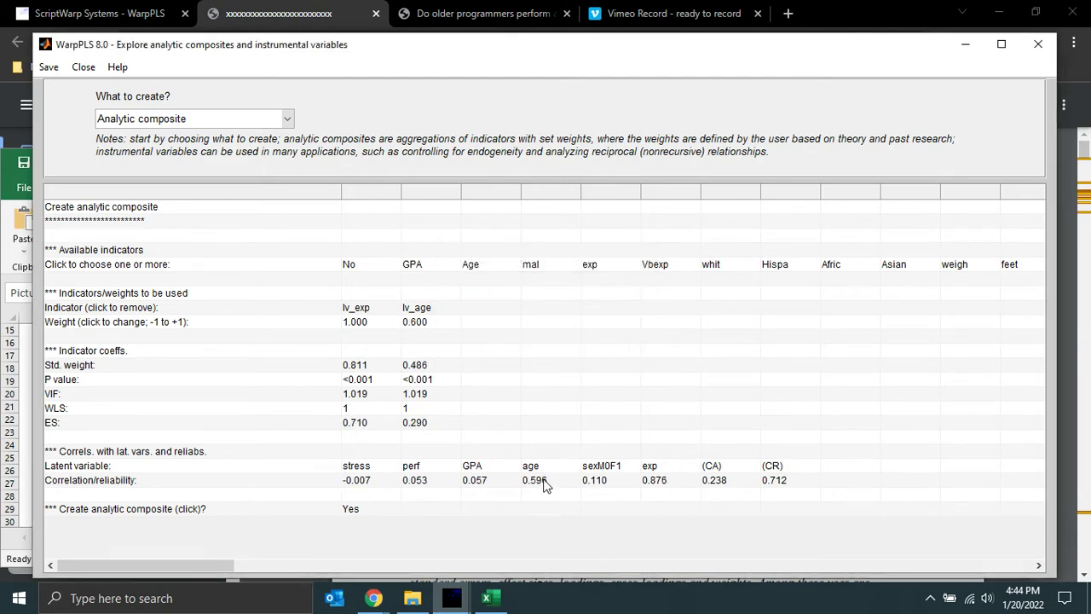
left_click(418, 322)
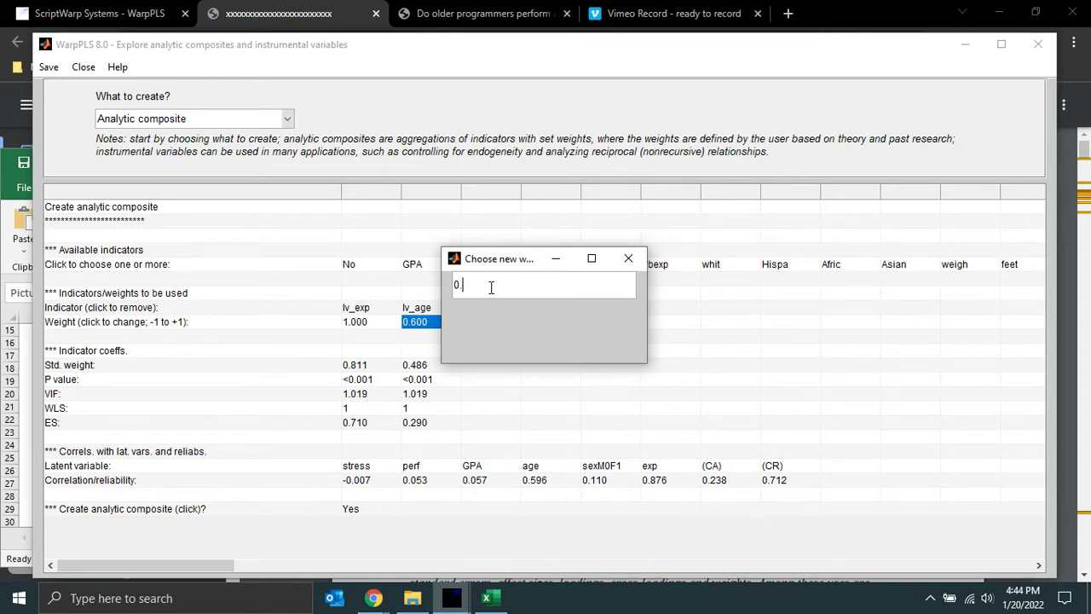
key("Return")
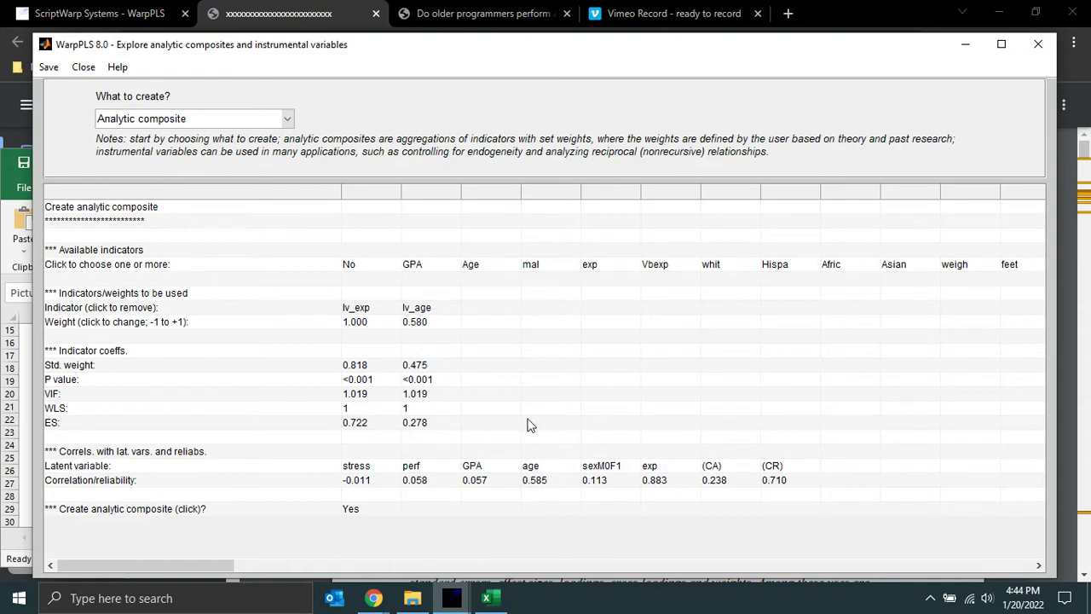
- Set the weight of lv_age in the analytic composite to 0.585
left_click(415, 322)
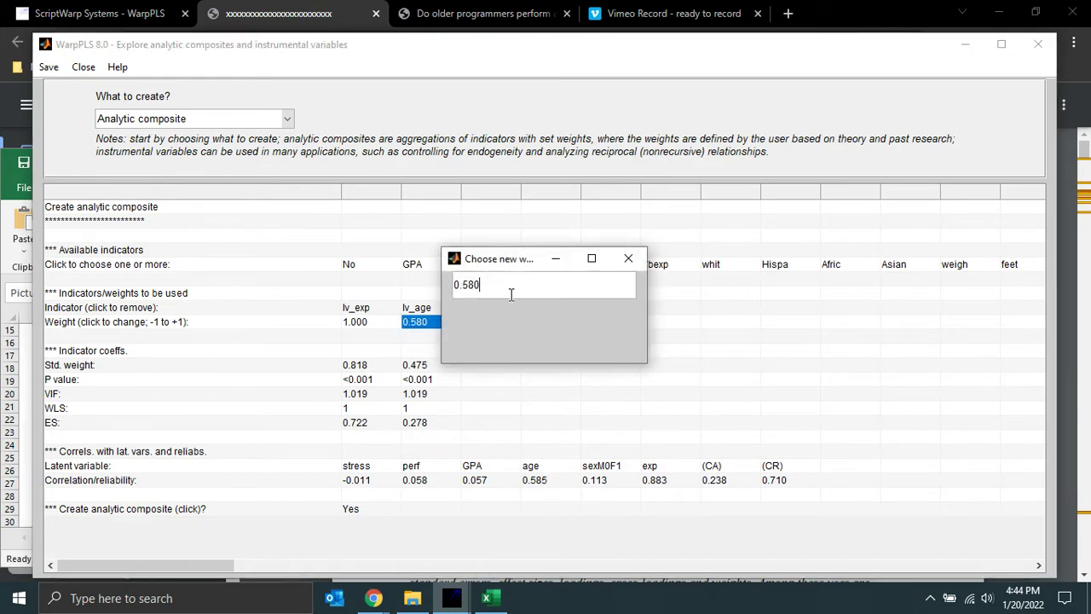
key("BackSpace")
key("Return")
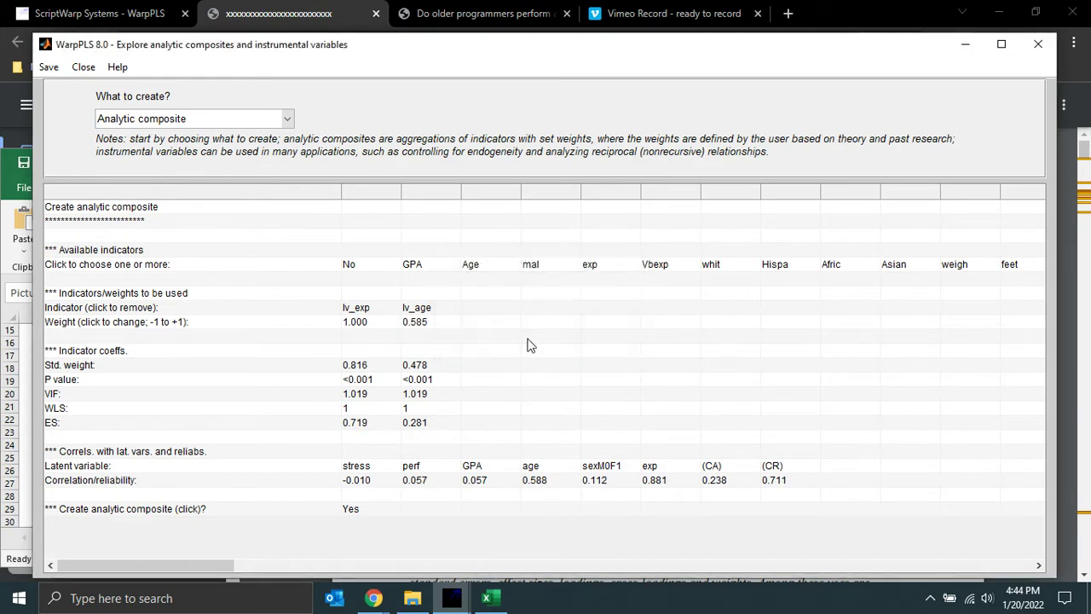
- Create the analytic composite from lv_exp and lv_age under a new name with the ac_ prefix, and close the composites window
left_click(355, 512)
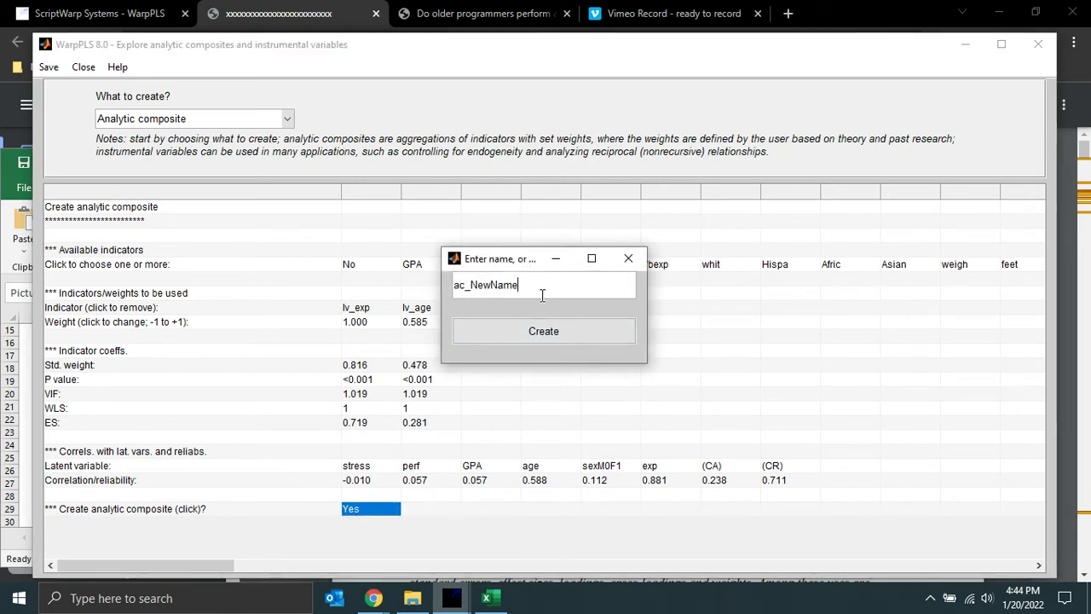
key("BackSpace")
key("BackSpace")
key("BackSpace")
key("BackSpace")
key("BackSpace")
key("BackSpace")
key("BackSpace")
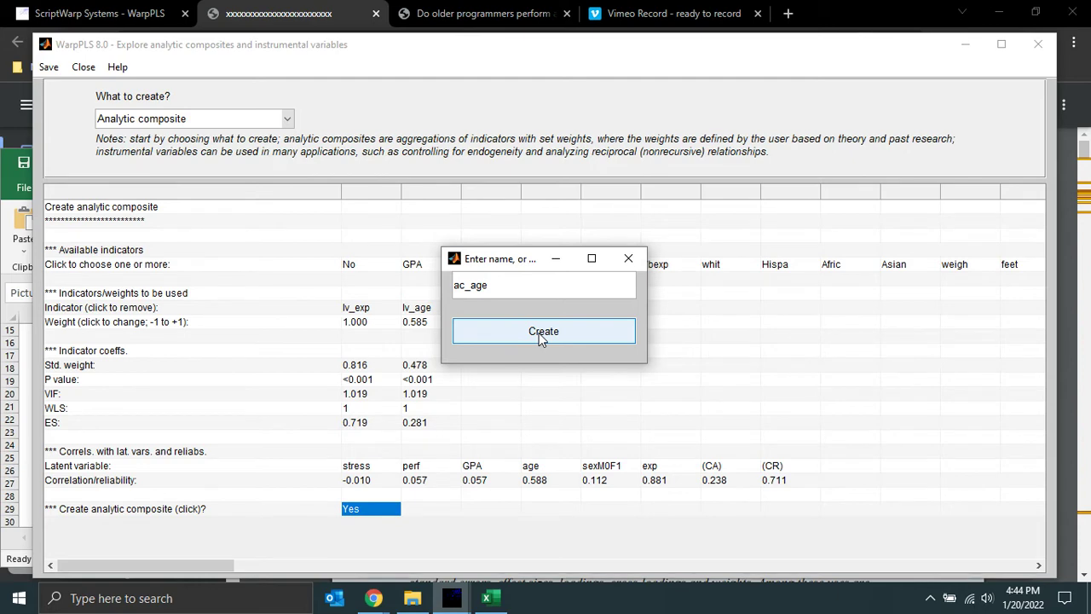
key("BackSpace")
left_click(523, 332)
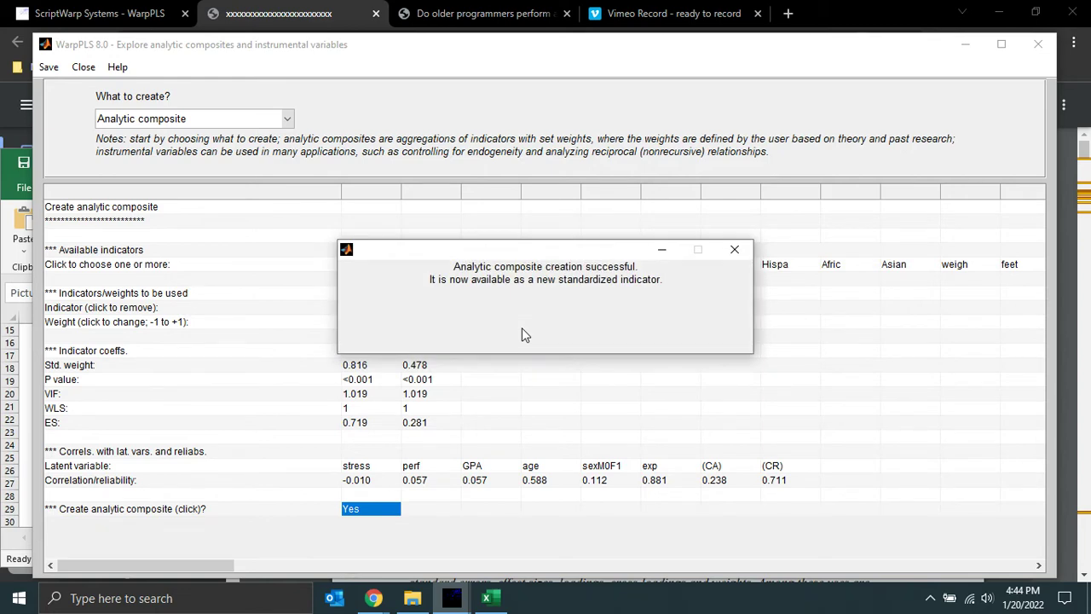
left_click(522, 332)
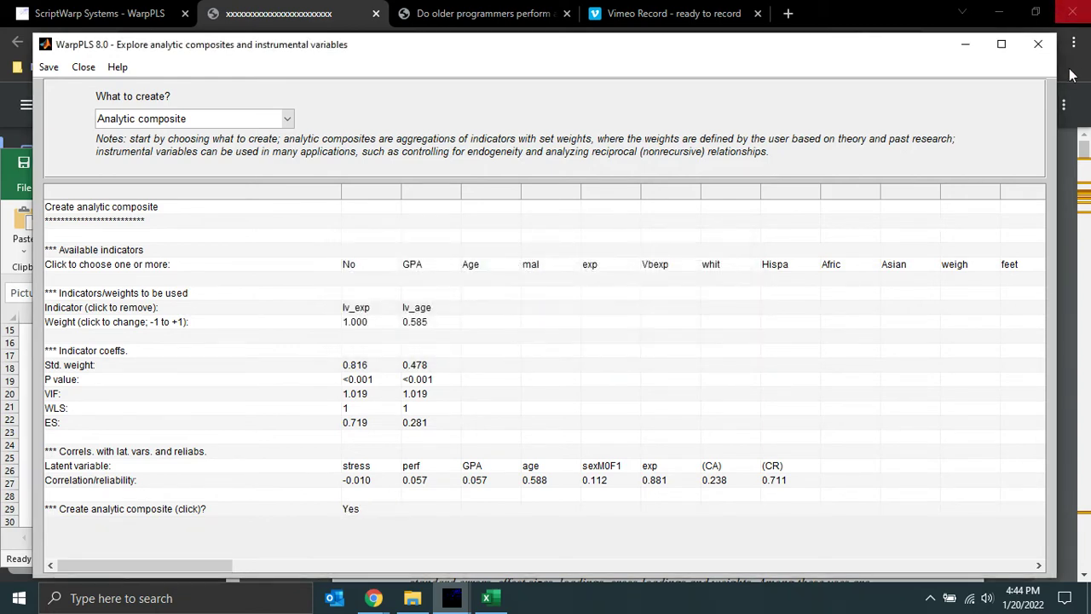
left_click(1041, 43)
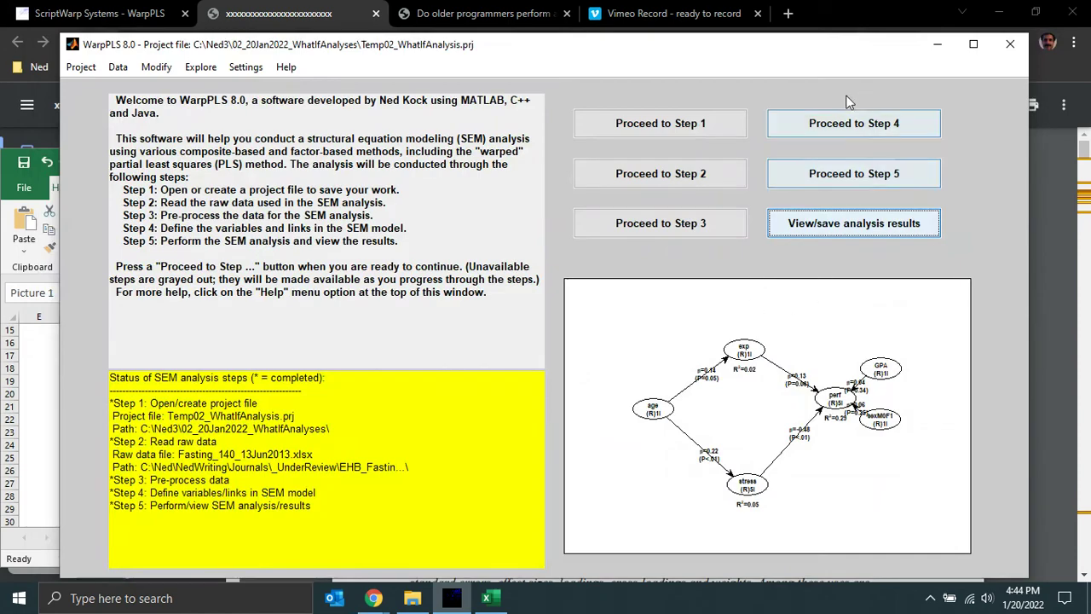
- Return to defining the SEM model and remove the Vbexp indicator from the exp latent variable
left_click(827, 126)
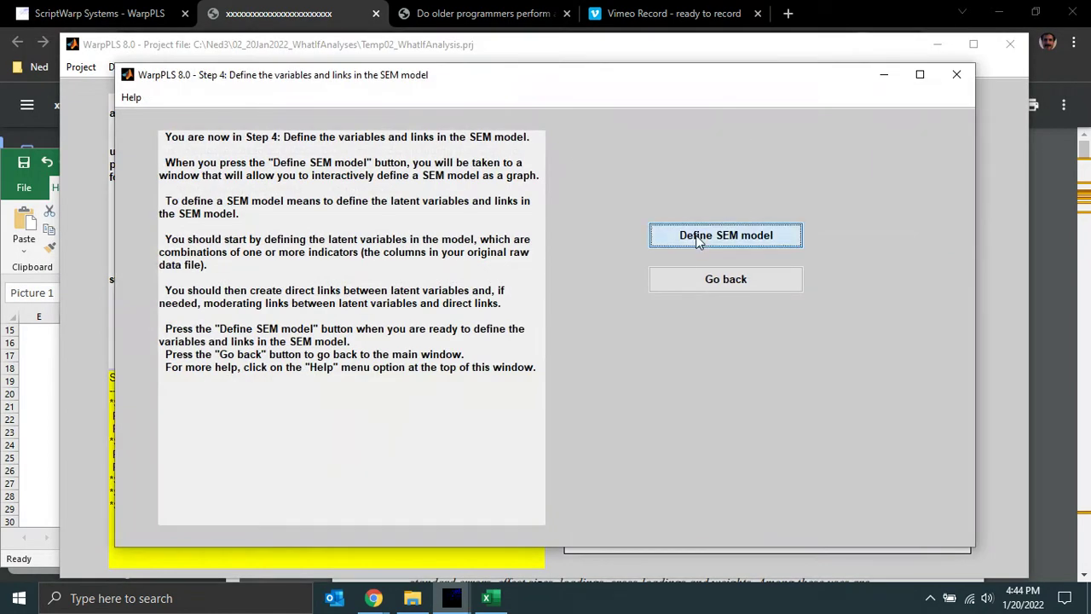
key("Return")
left_click(296, 128)
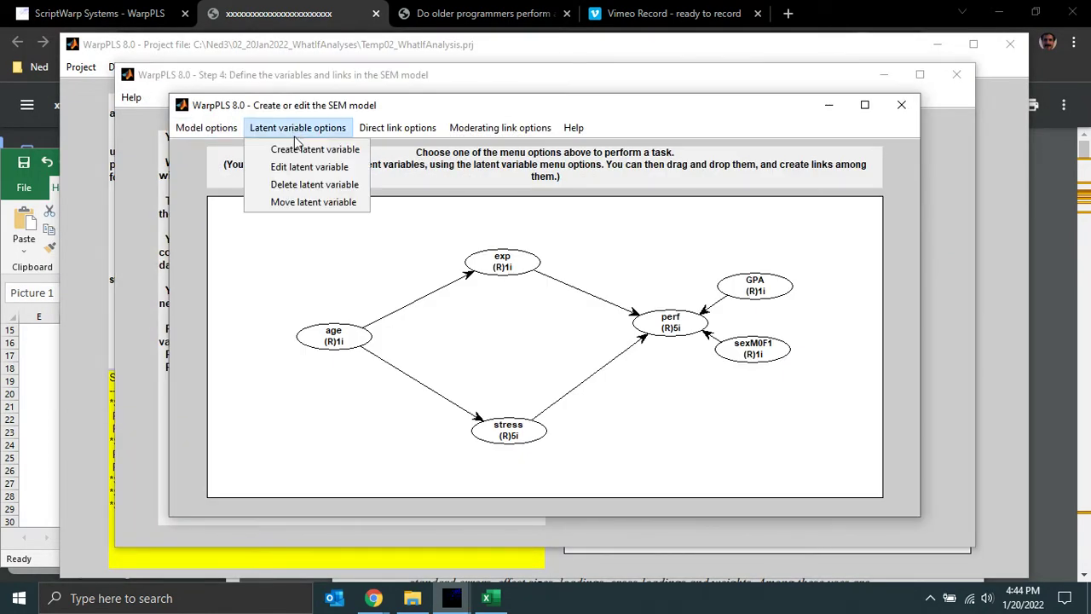
left_click(300, 167)
left_click(504, 265)
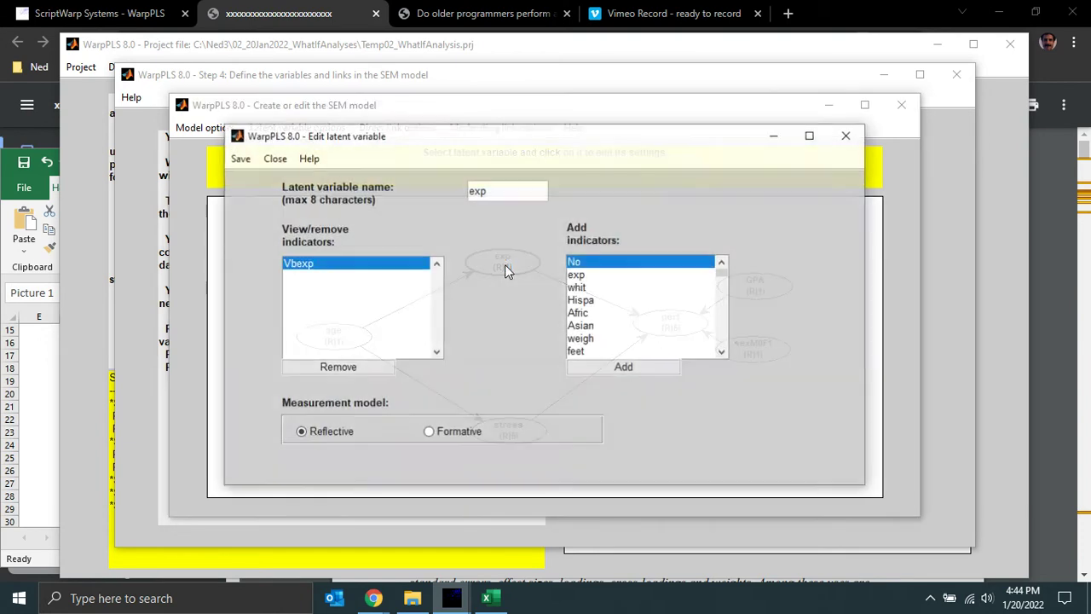
left_click(339, 367)
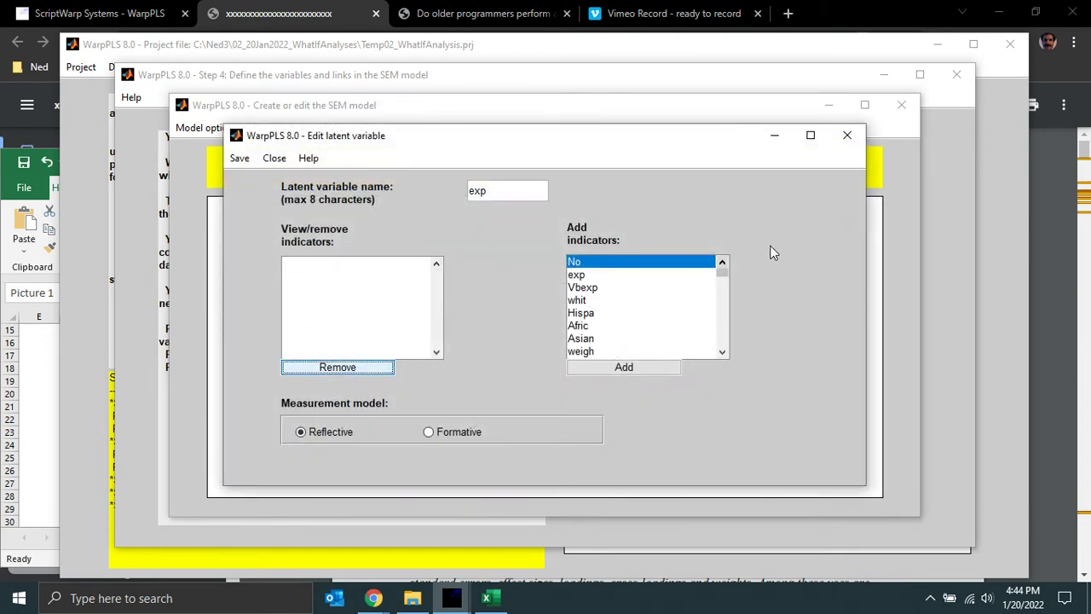
- Add ac_exp as the indicator of the exp latent variable and save the latent variable settings
left_click_drag(723, 277, 726, 352)
scroll(725, 352, "down", 1)
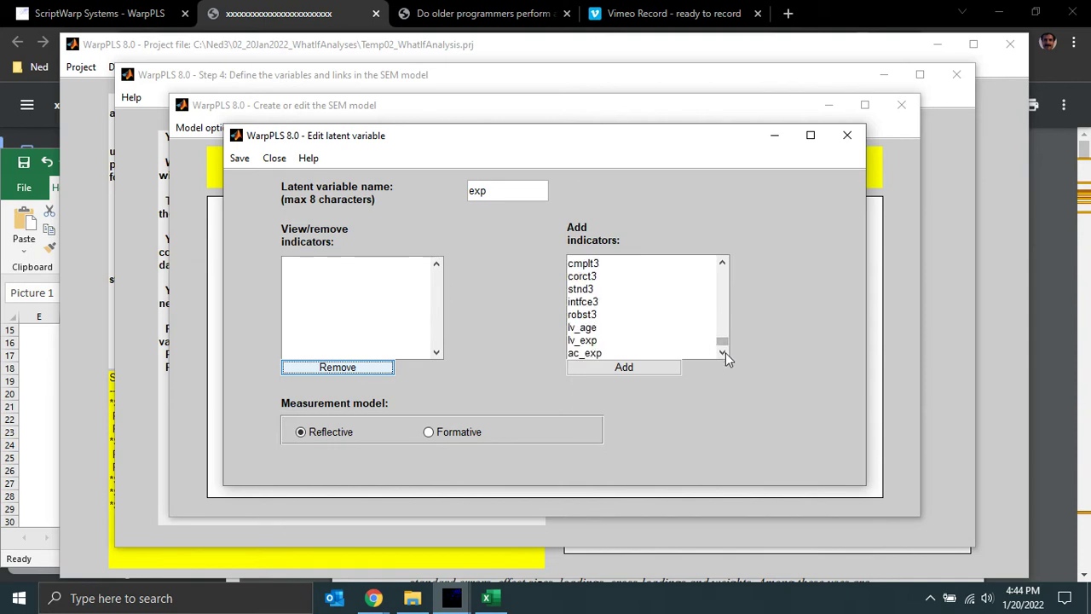
left_click(613, 352)
left_click(612, 368)
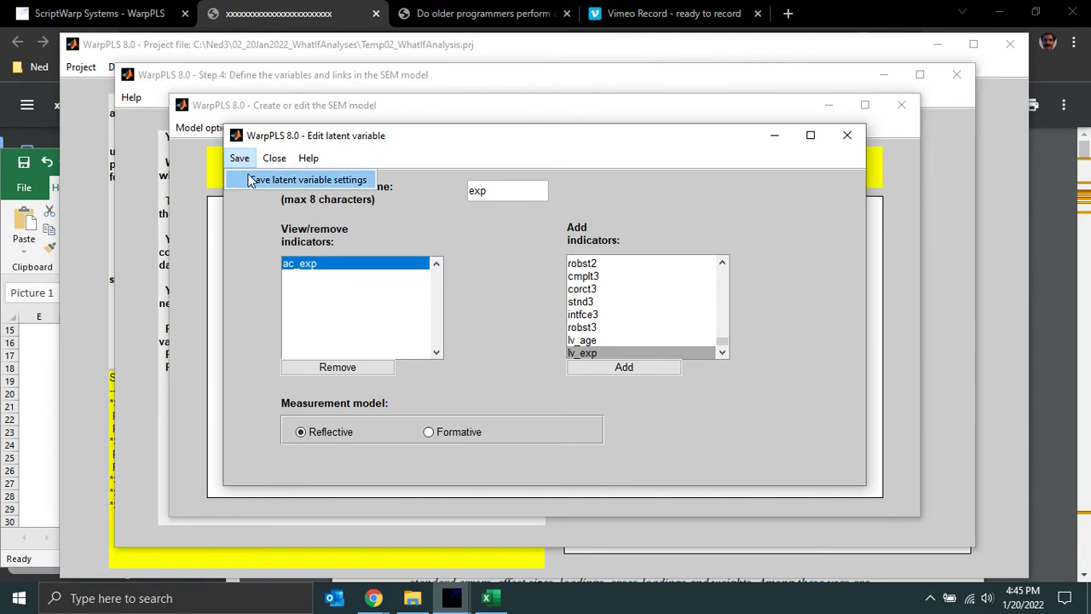
left_click(249, 180)
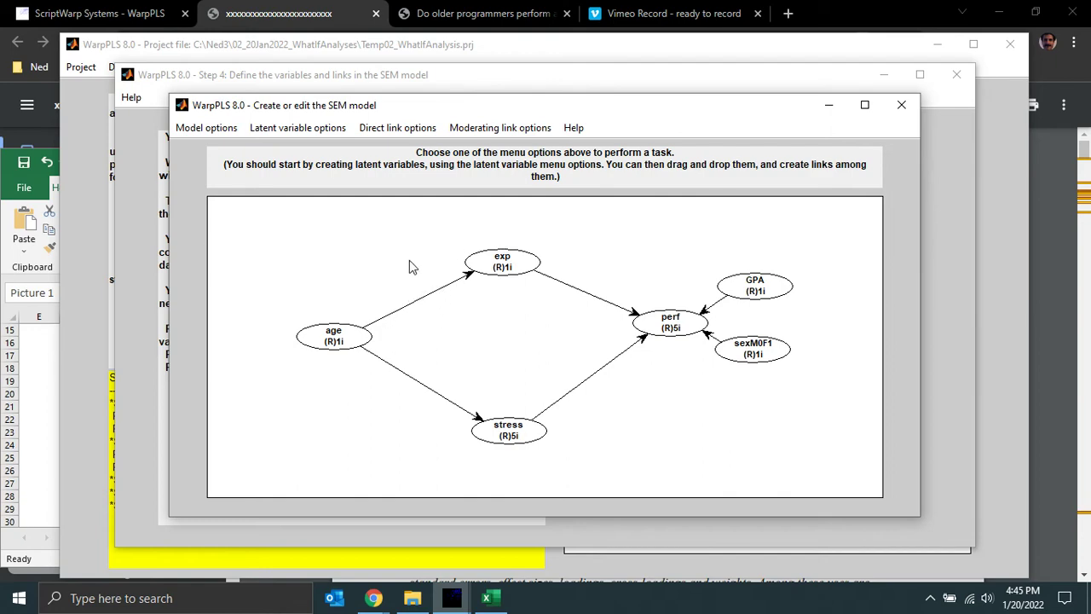
- Save and close the edited SEM model, run the SEM analysis on it, and close the results window
left_click(215, 129)
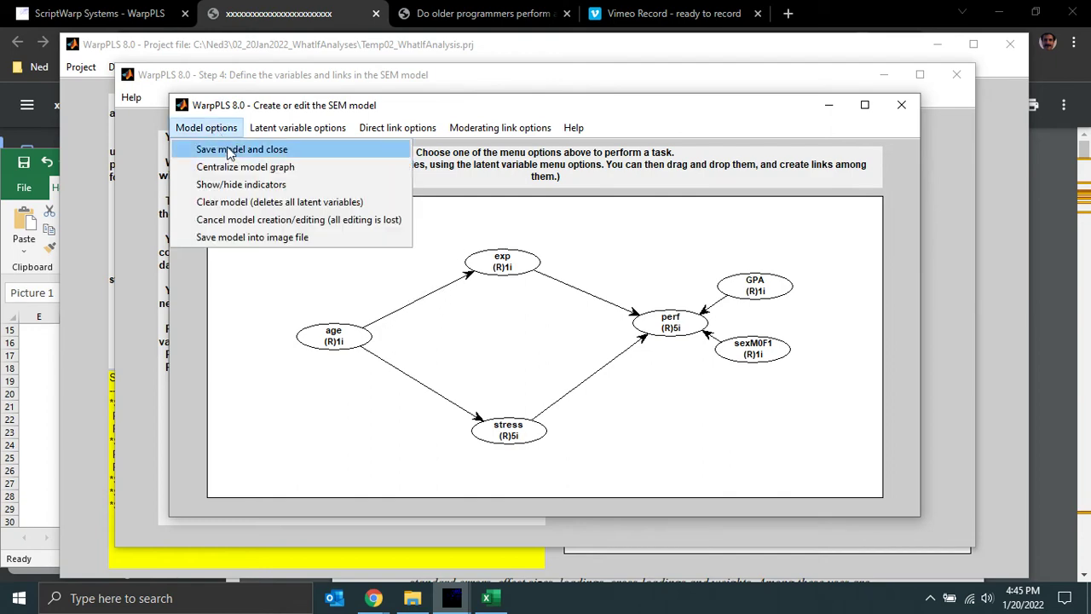
left_click(229, 150)
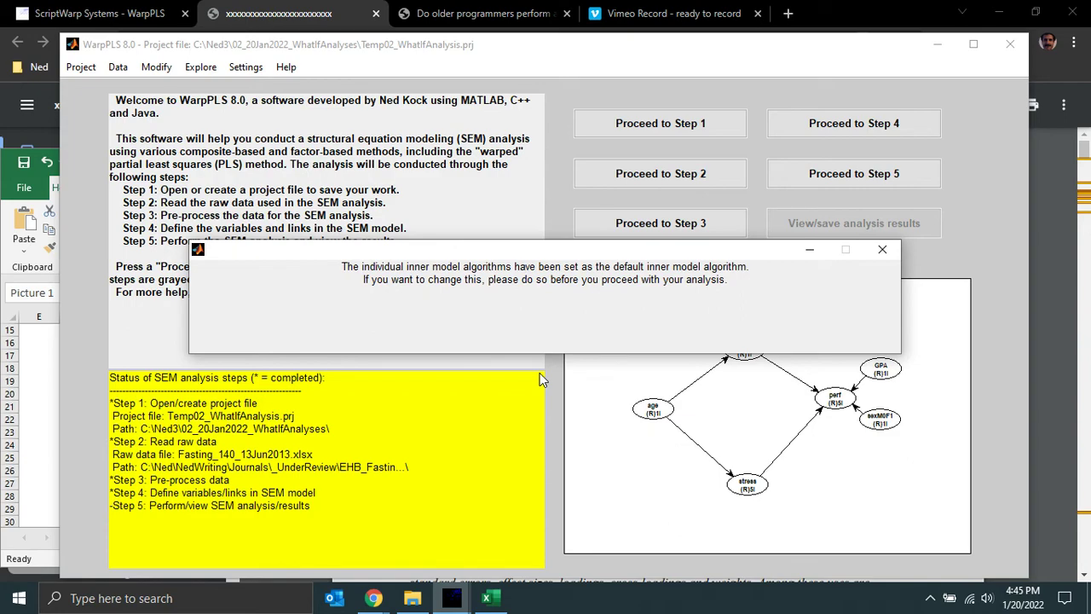
left_click(882, 249)
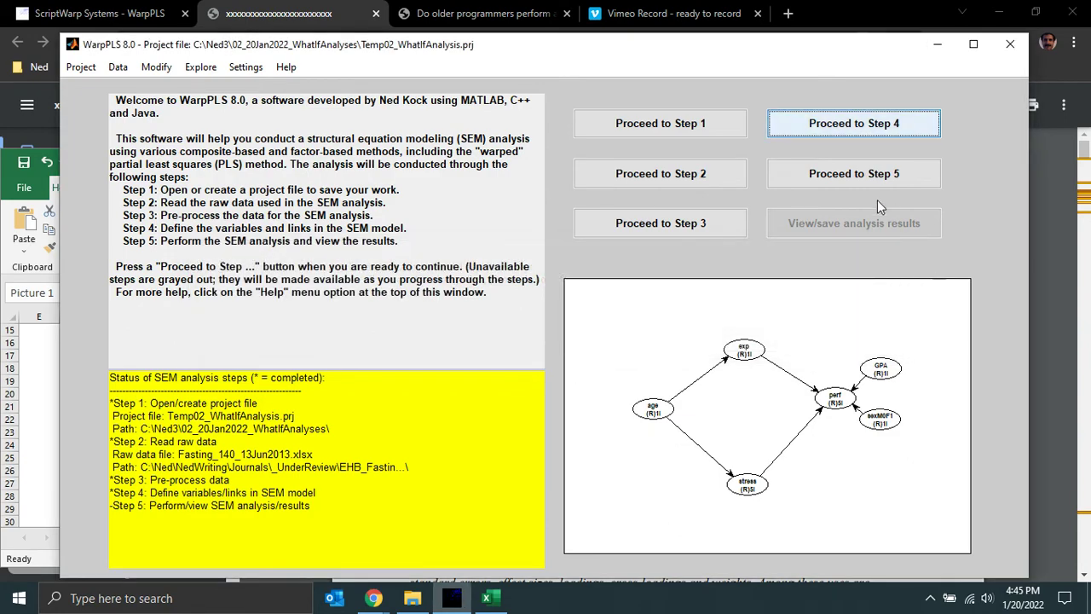
left_click(836, 176)
left_click(764, 236)
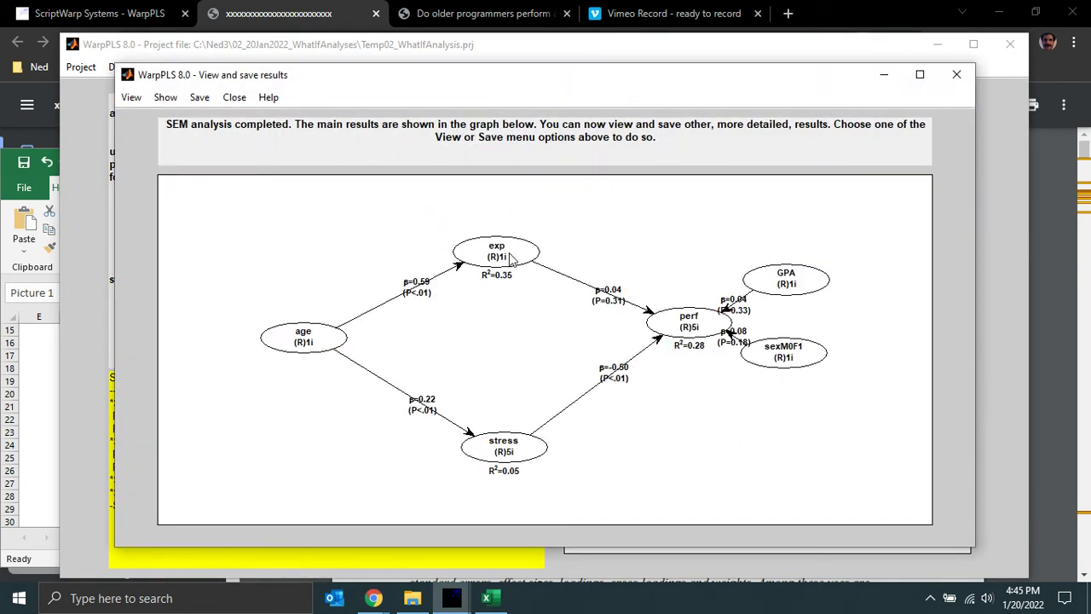
left_click(956, 75)
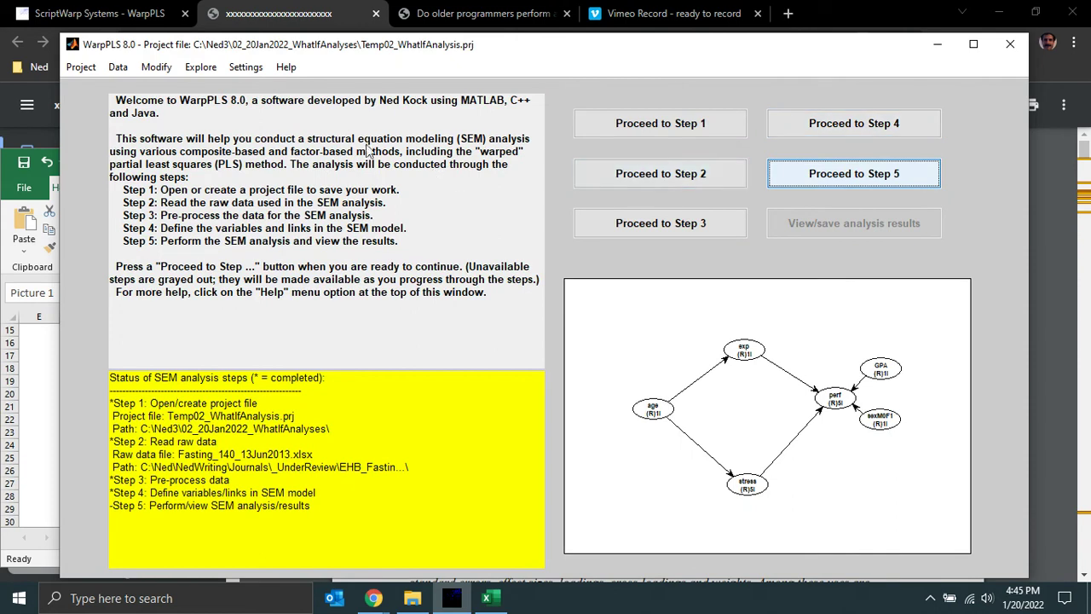
- Add the exp latent variable scores as a new standardized indicator named lv_exp2, and check the list of existing indicators
left_click(146, 68)
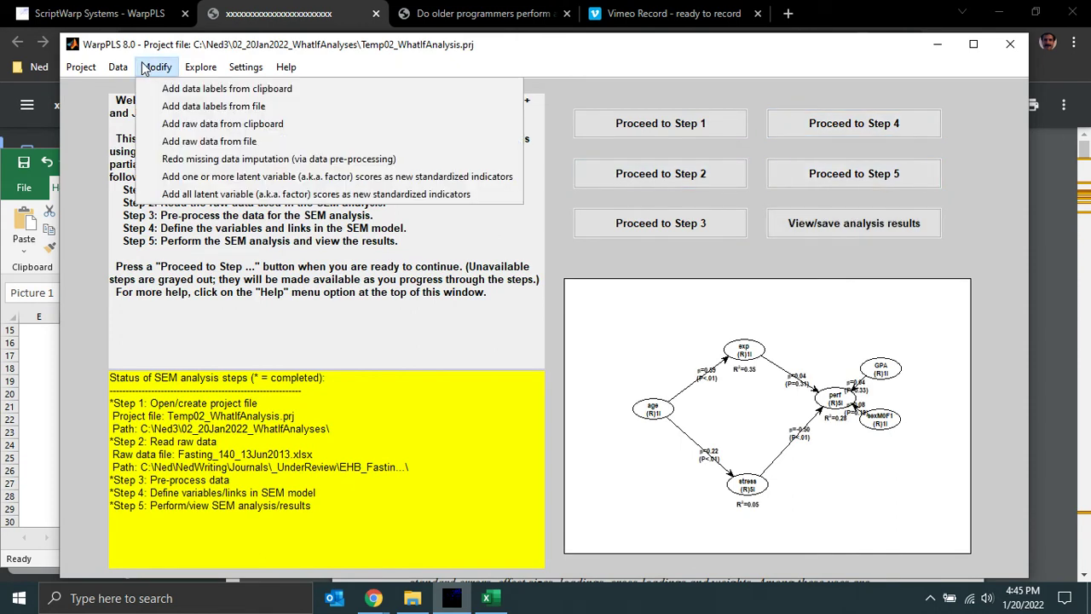
left_click(203, 176)
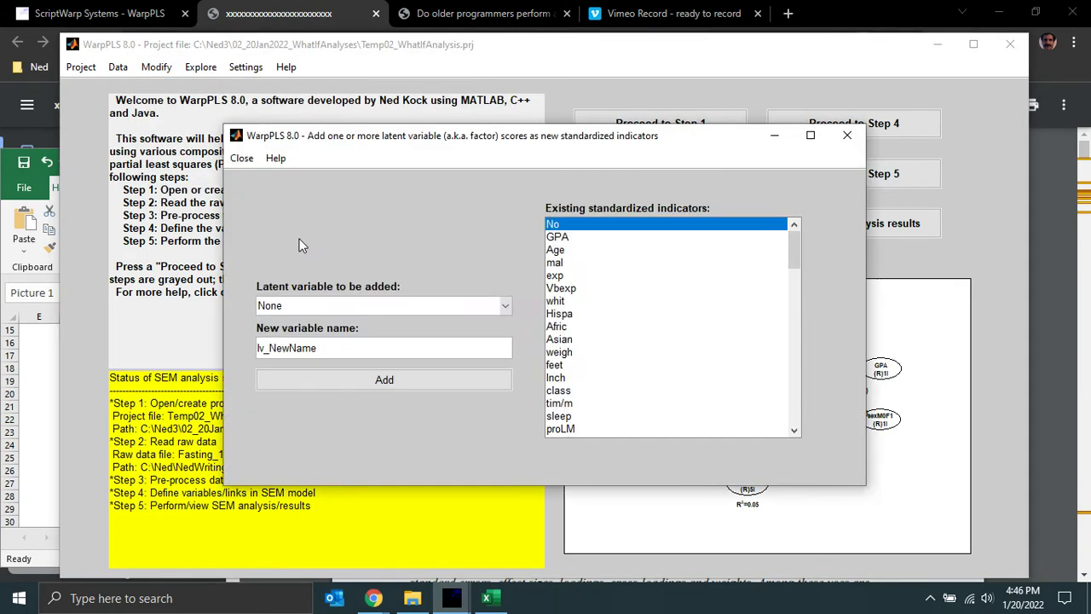
left_click(505, 306)
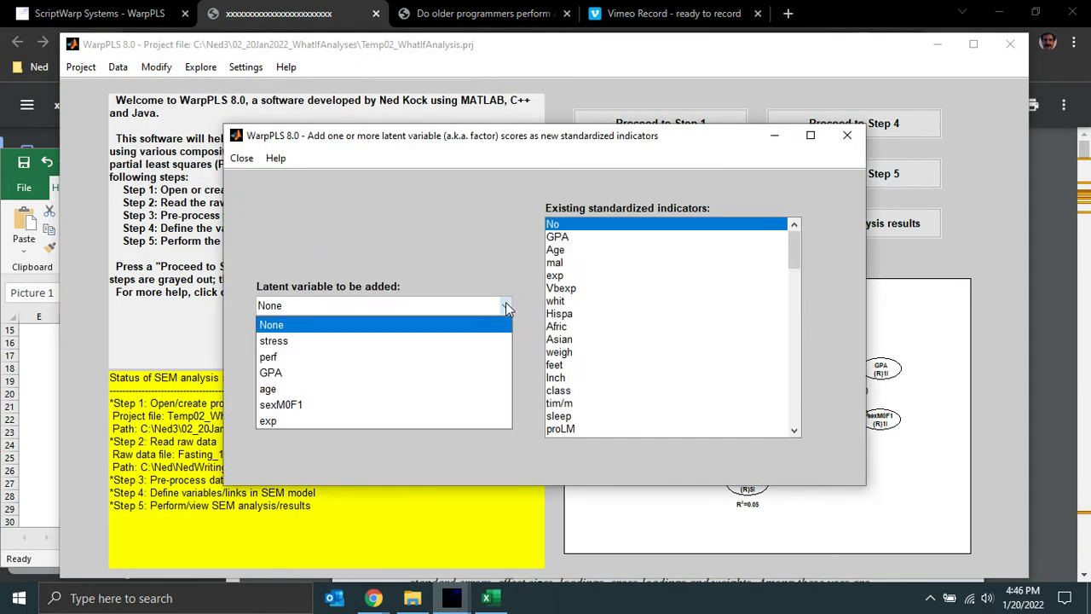
left_click(410, 422)
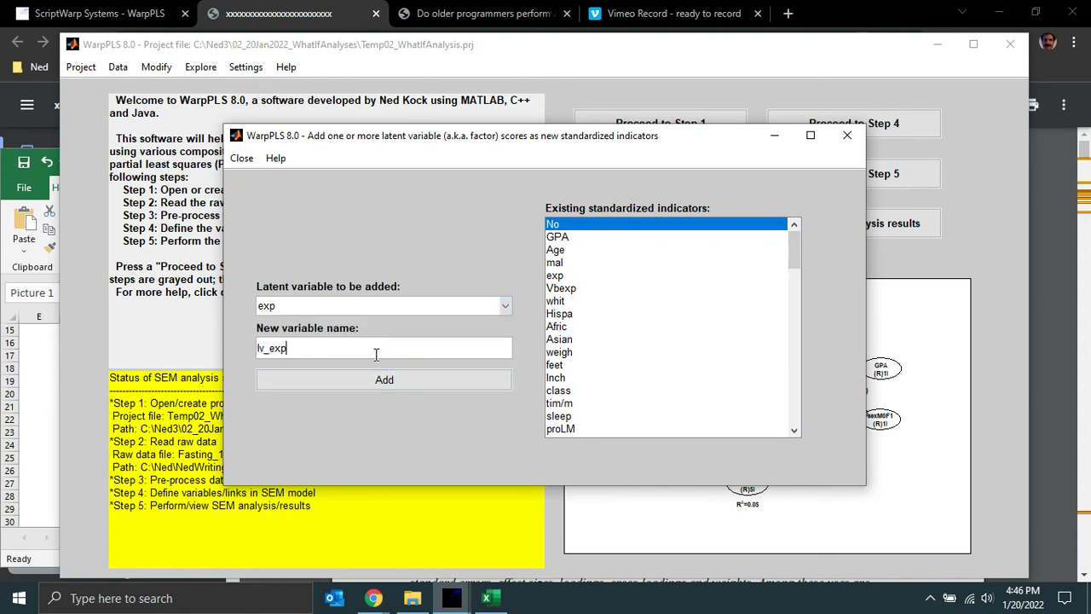
type("2")
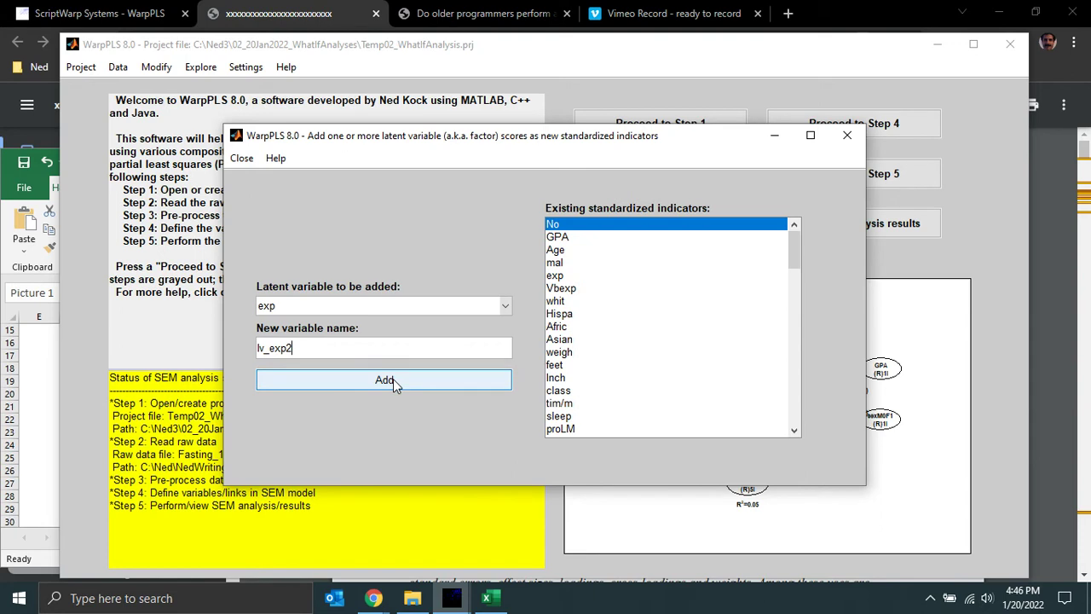
left_click(393, 379)
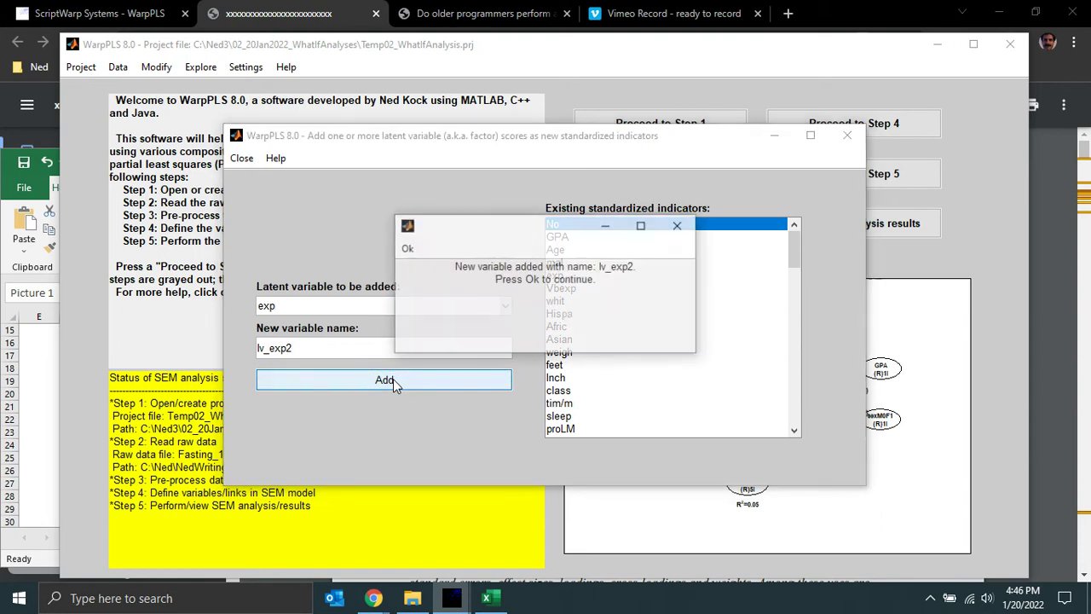
left_click(406, 248)
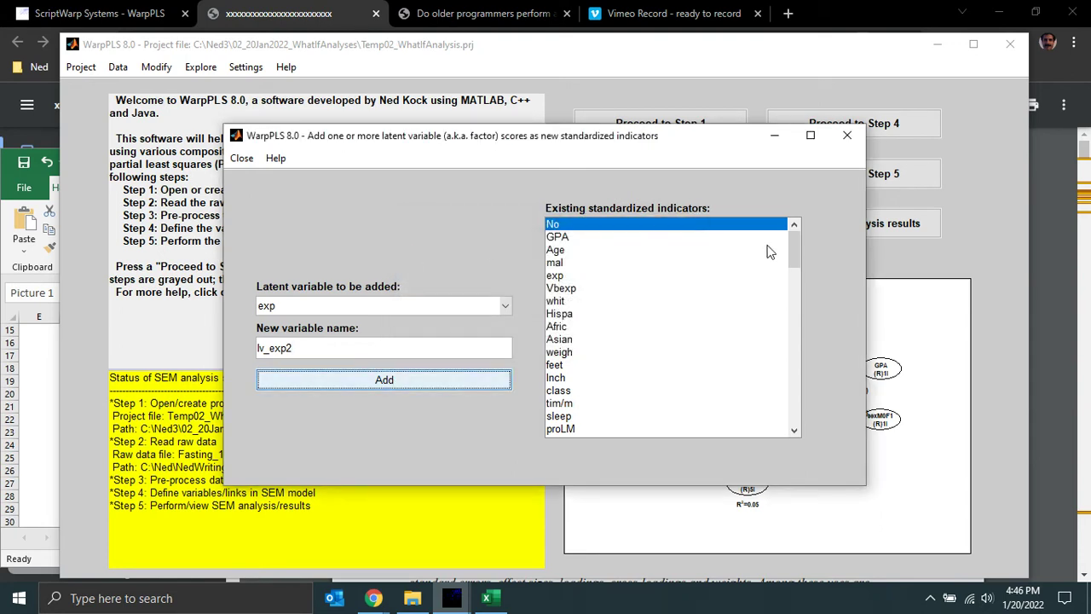
left_click_drag(796, 242, 797, 409)
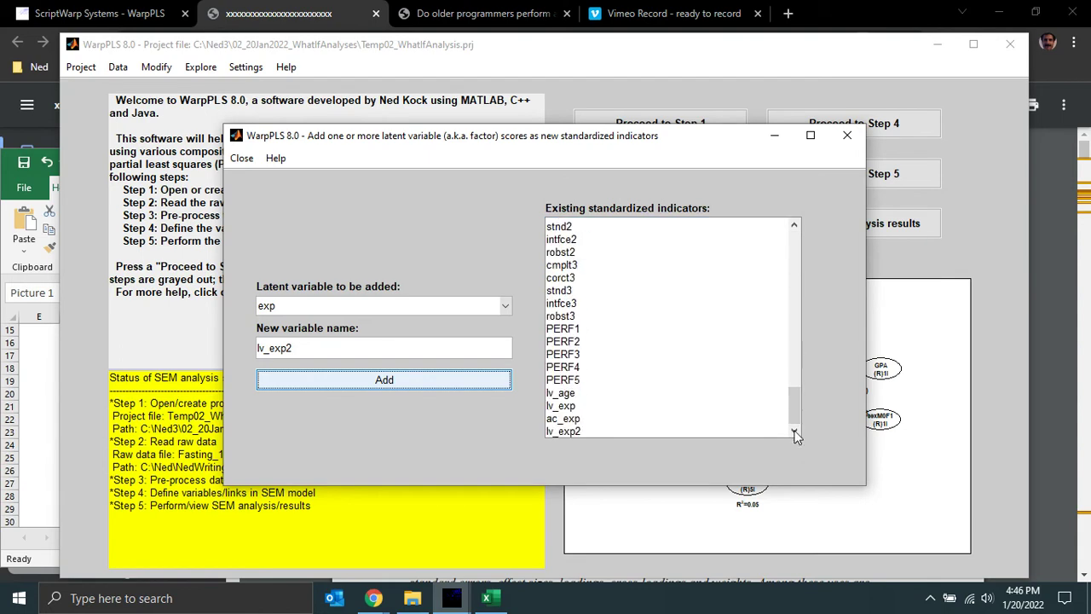
left_click(849, 136)
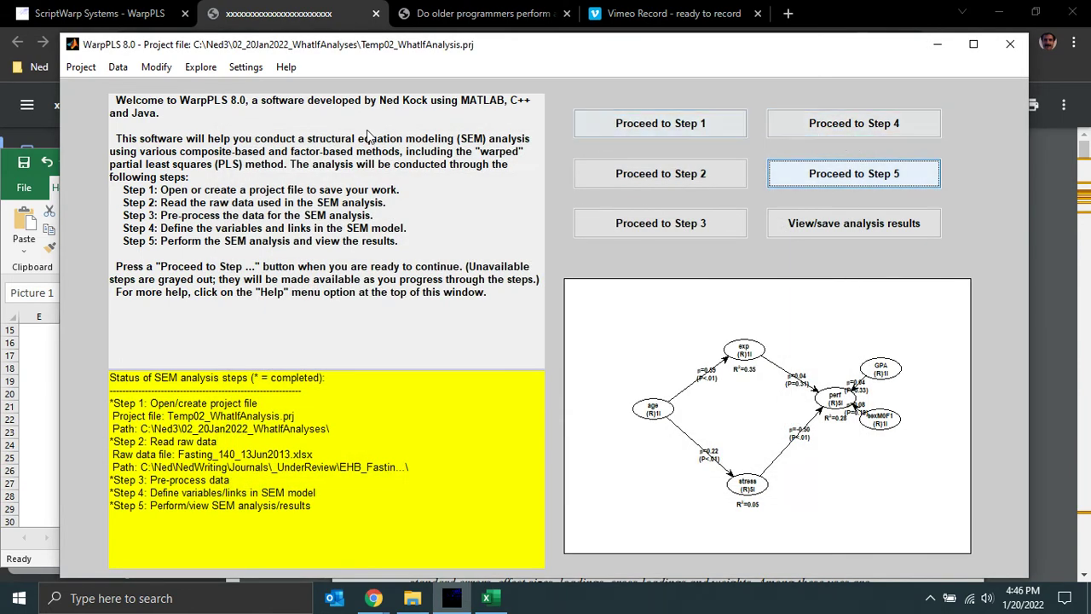
- Add the perf latent variable scores as a new standardized indicator named lv_perf
left_click(155, 67)
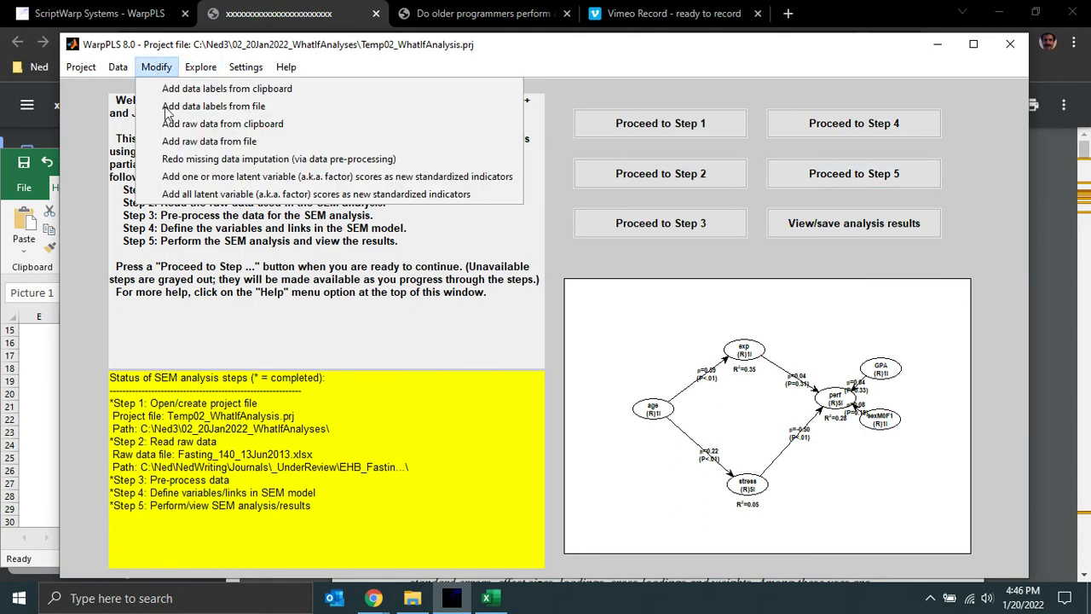
left_click(196, 176)
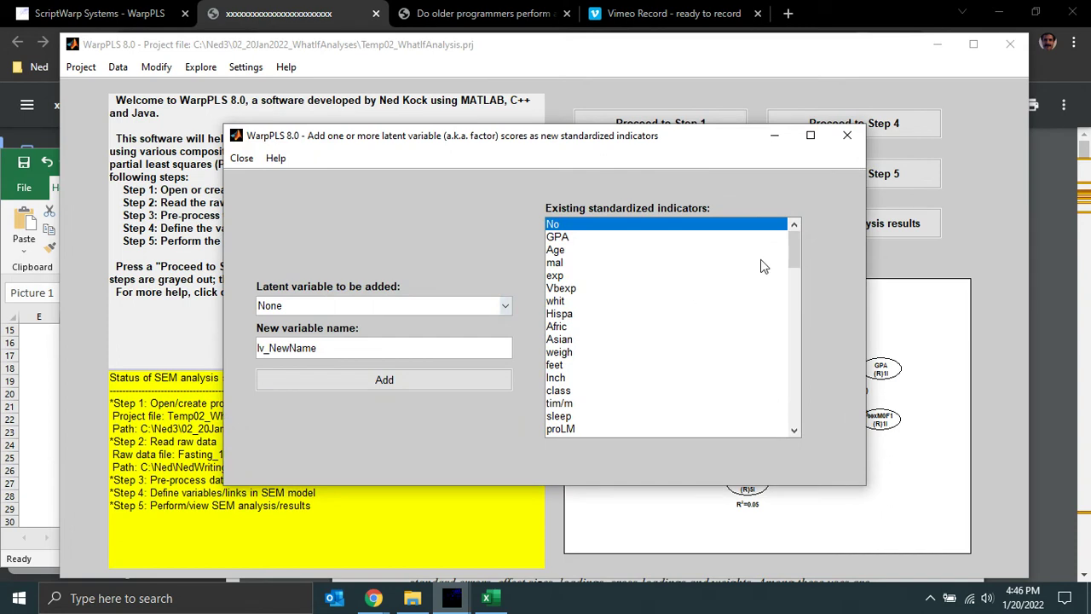
left_click_drag(794, 249, 793, 418)
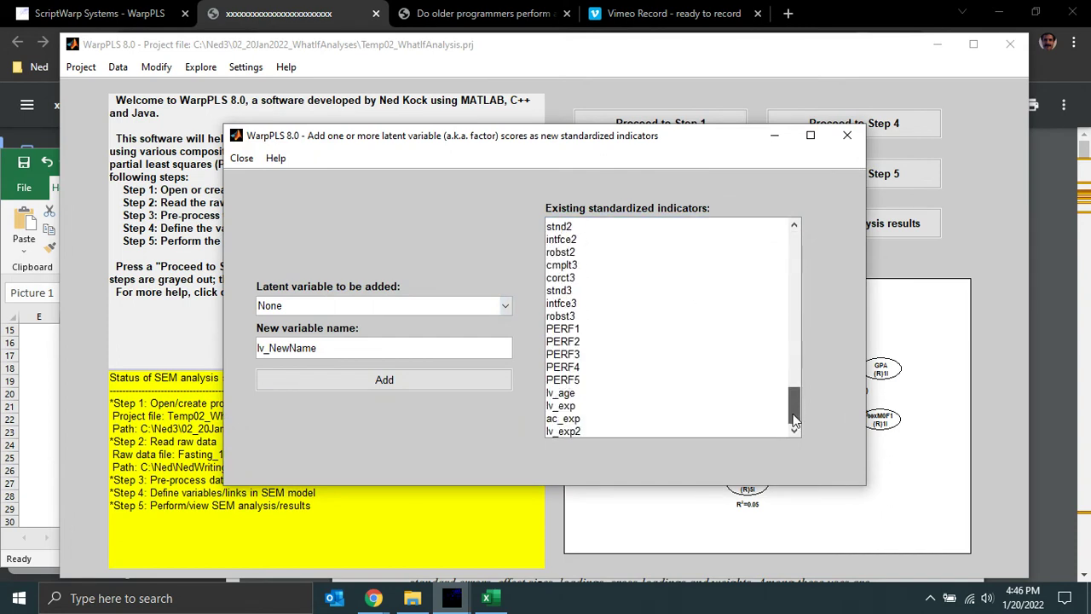
left_click(505, 305)
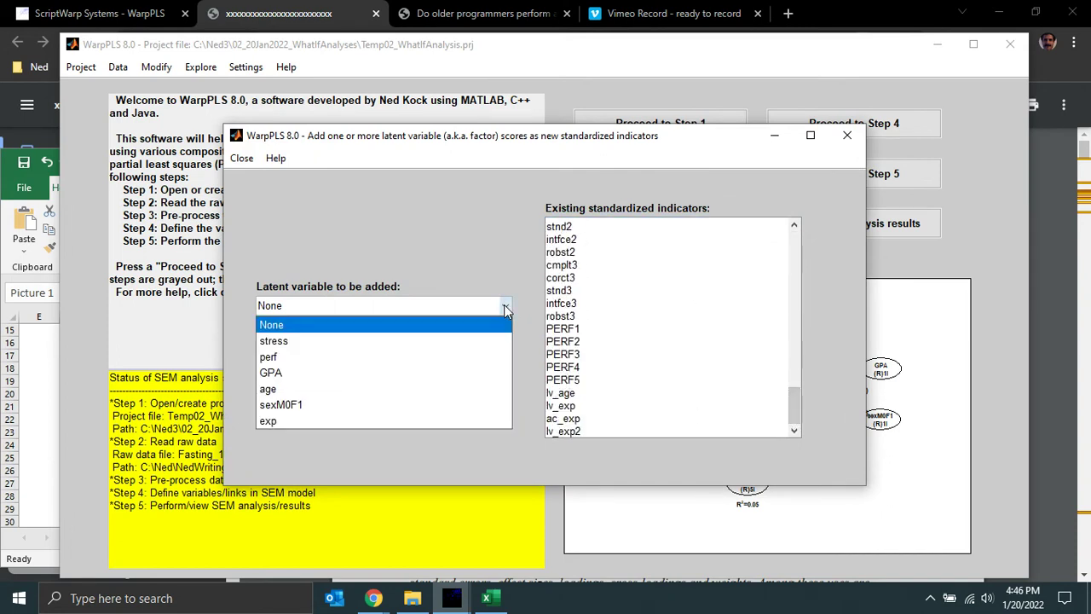
left_click(405, 358)
left_click(421, 379)
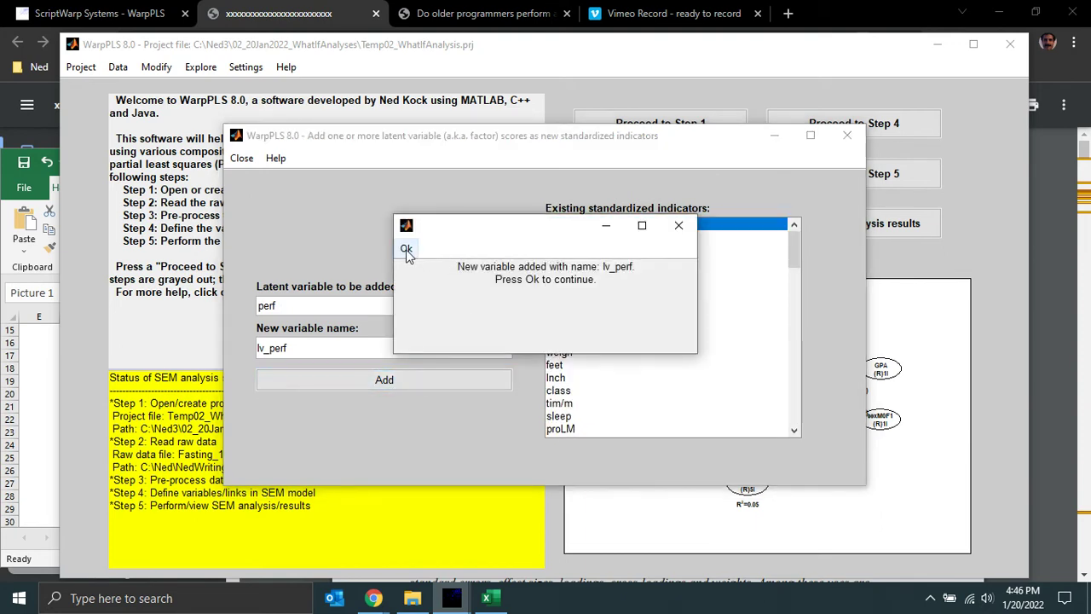
left_click(406, 248)
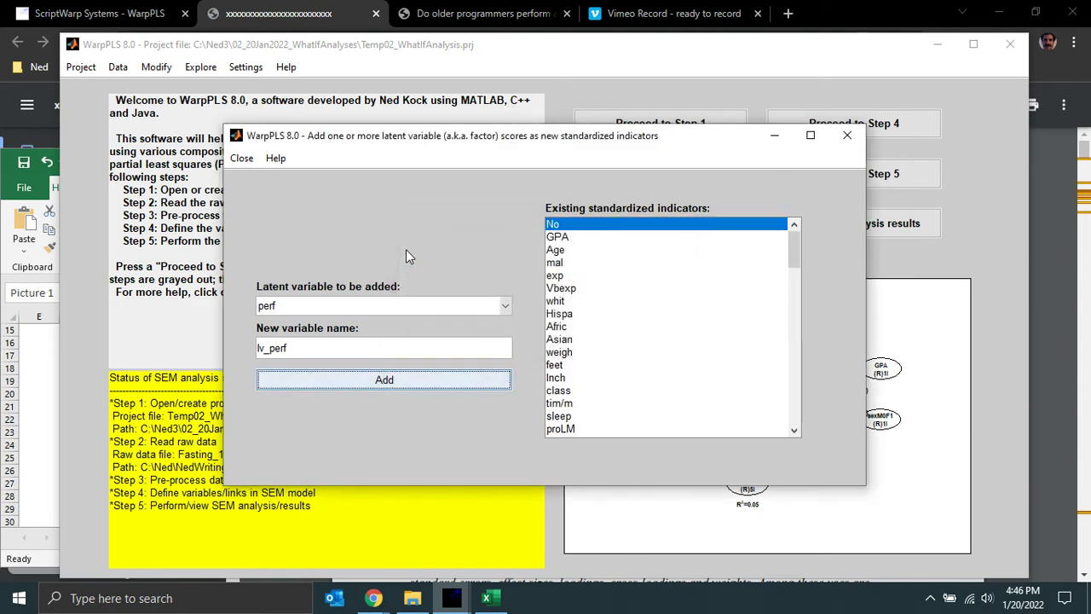
left_click(847, 135)
- Start another analytic composite in the analytic composites and instrumental variables tool, choosing lv_perf and lv_exp2 as its indicators
left_click(191, 69)
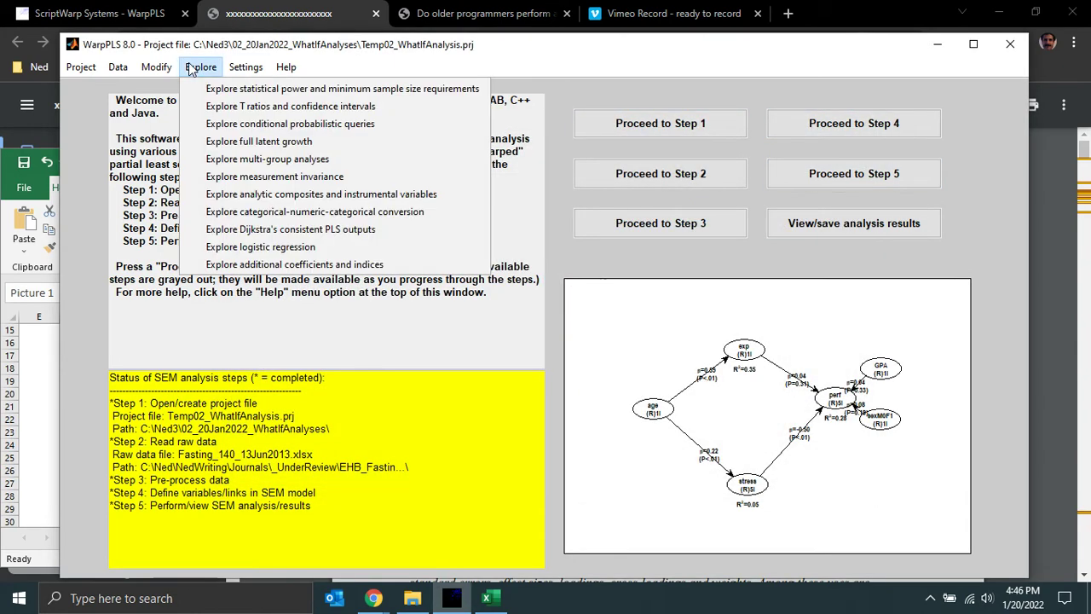
left_click(234, 196)
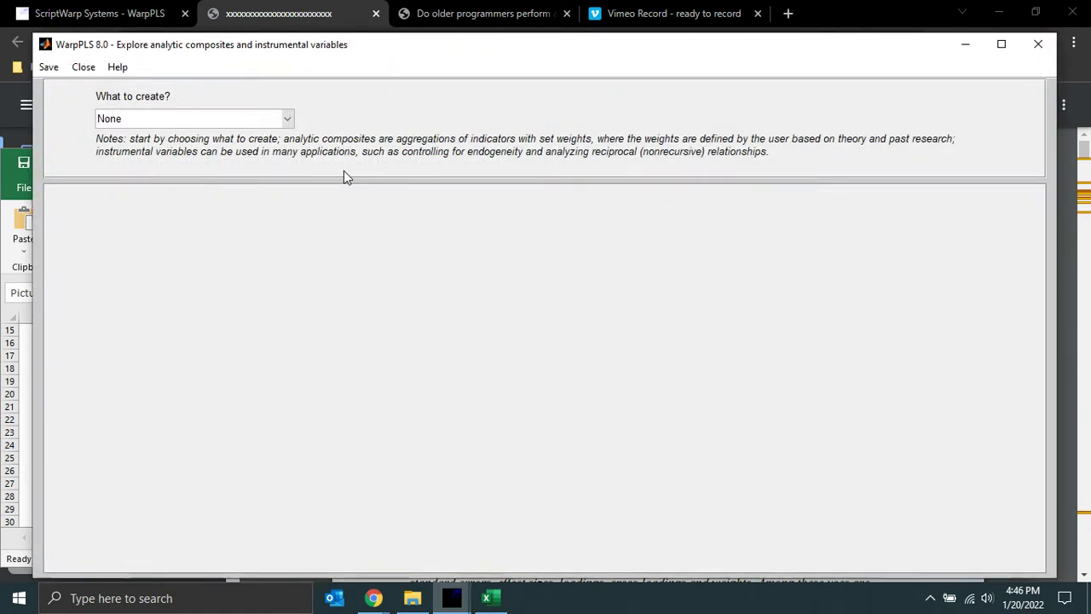
left_click(288, 120)
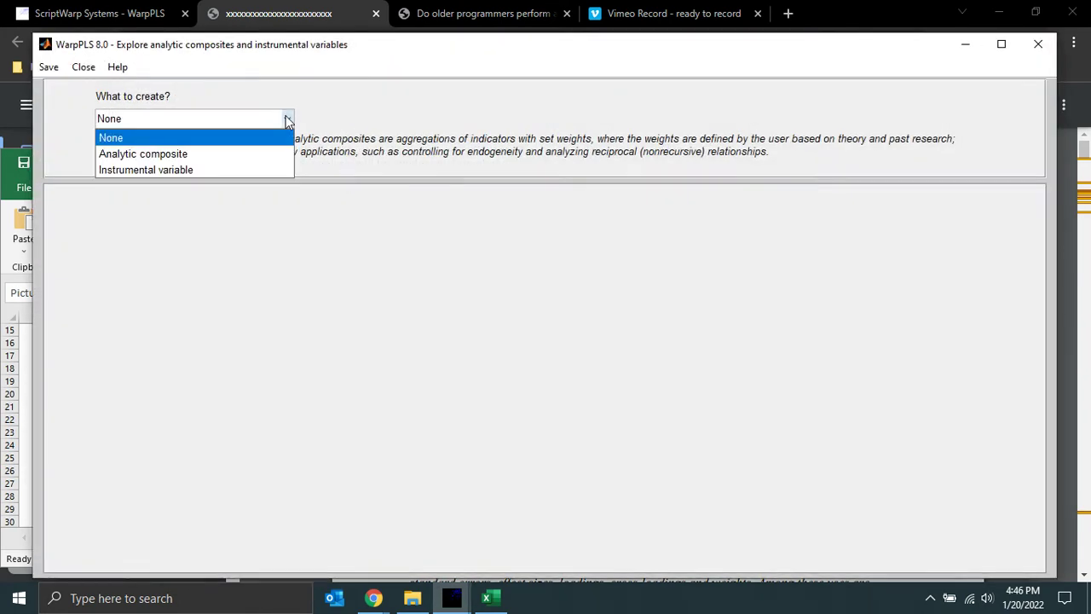
left_click(236, 155)
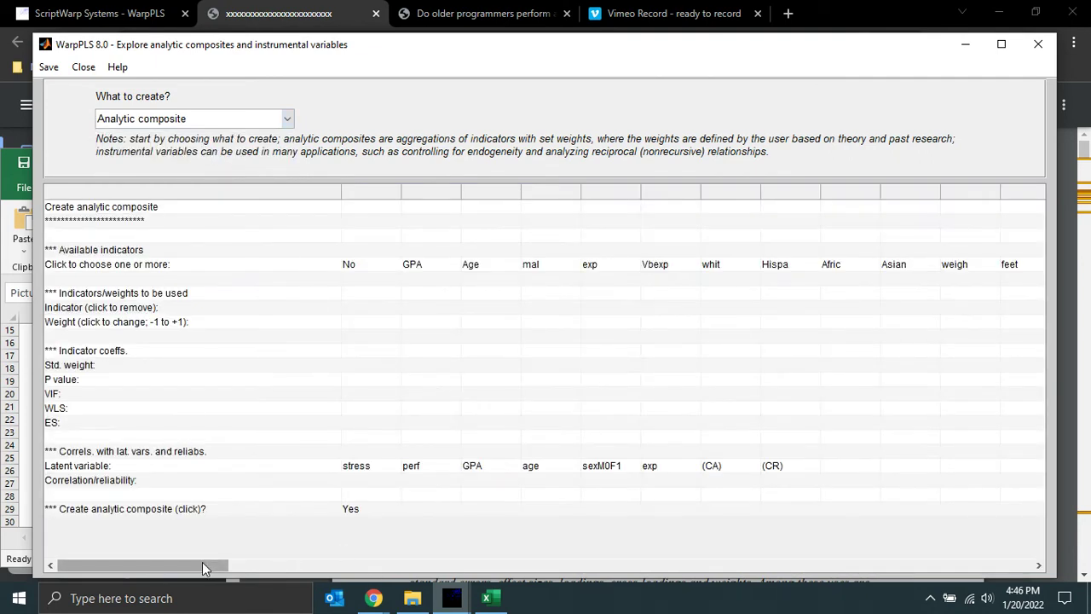
left_click_drag(223, 566, 1031, 512)
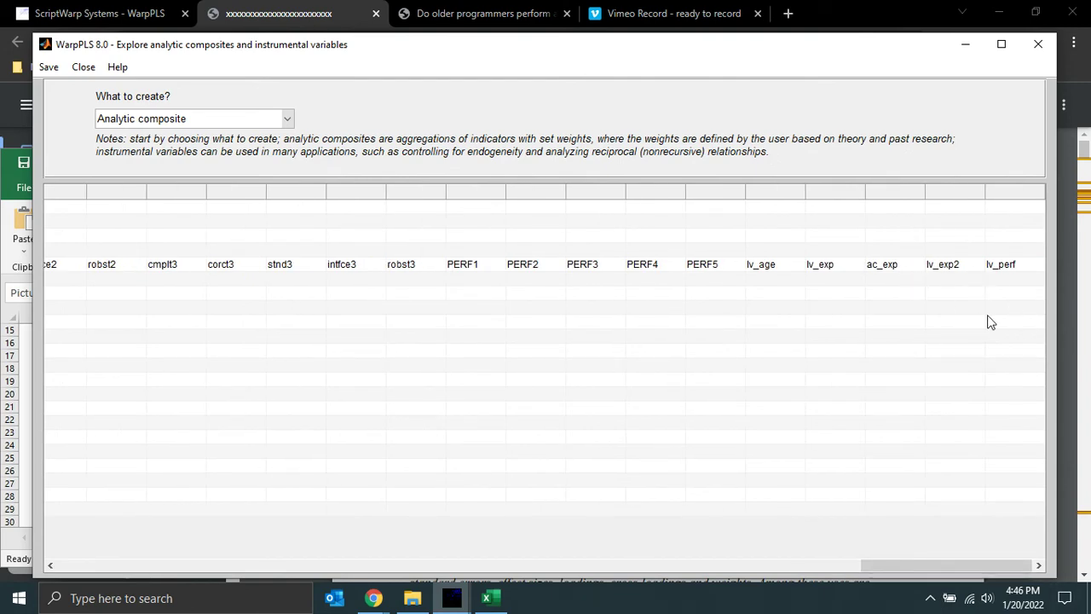
left_click(1001, 263)
left_click(946, 266)
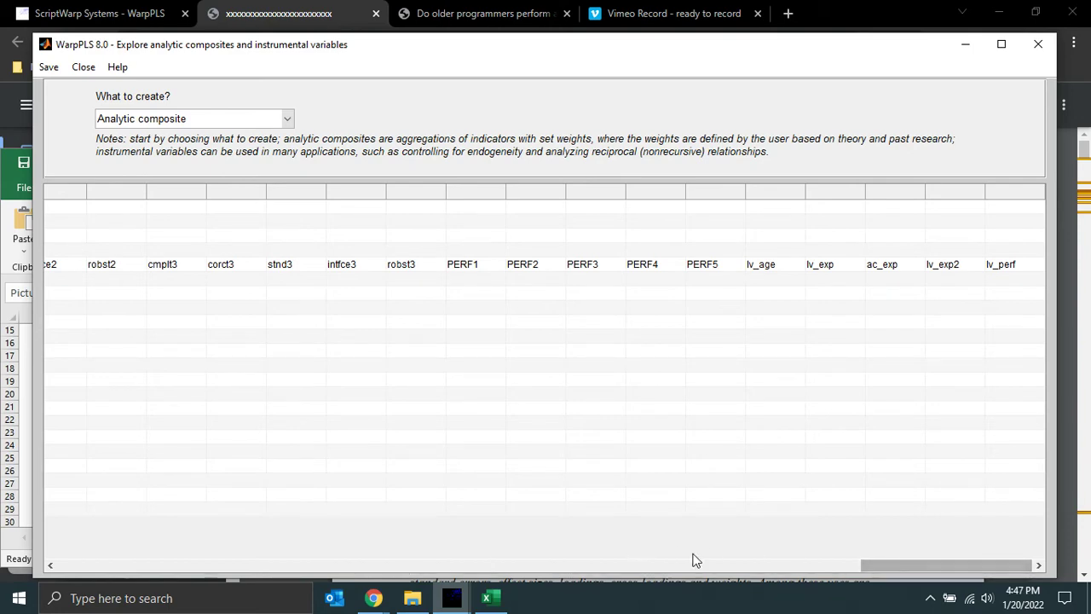
left_click_drag(873, 571, 53, 558)
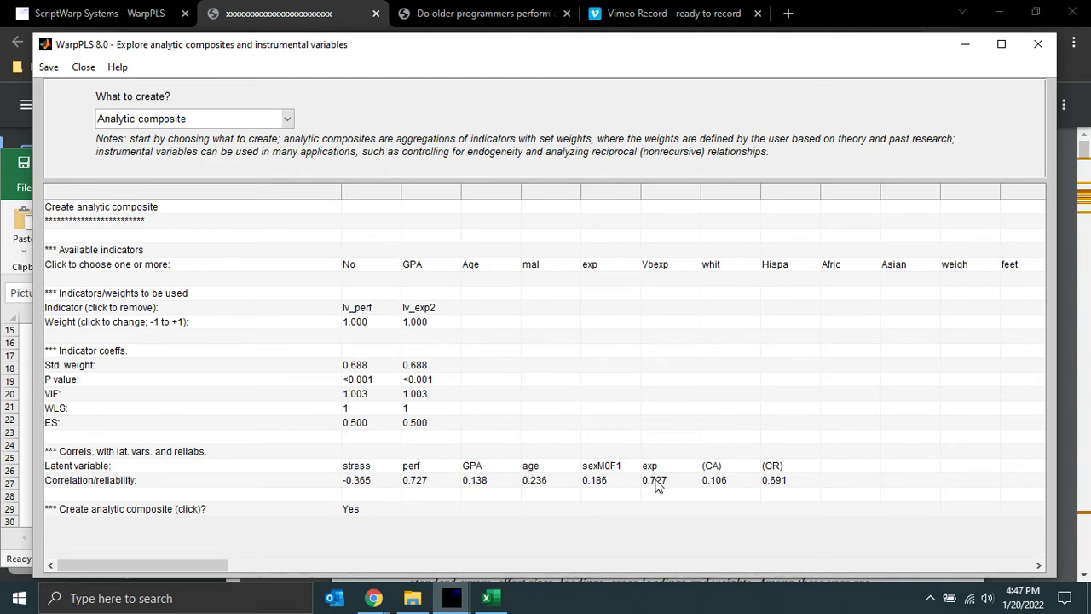
- Try a weight of 0.6 for lv_exp2 in the analytic composite
left_click(433, 323)
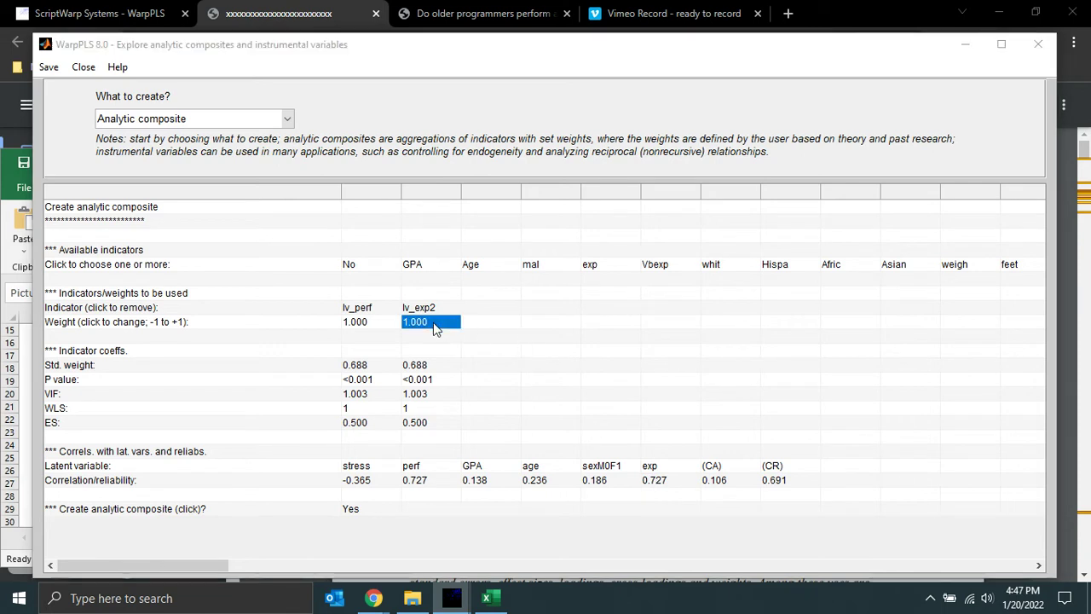
left_click_drag(480, 287, 424, 291)
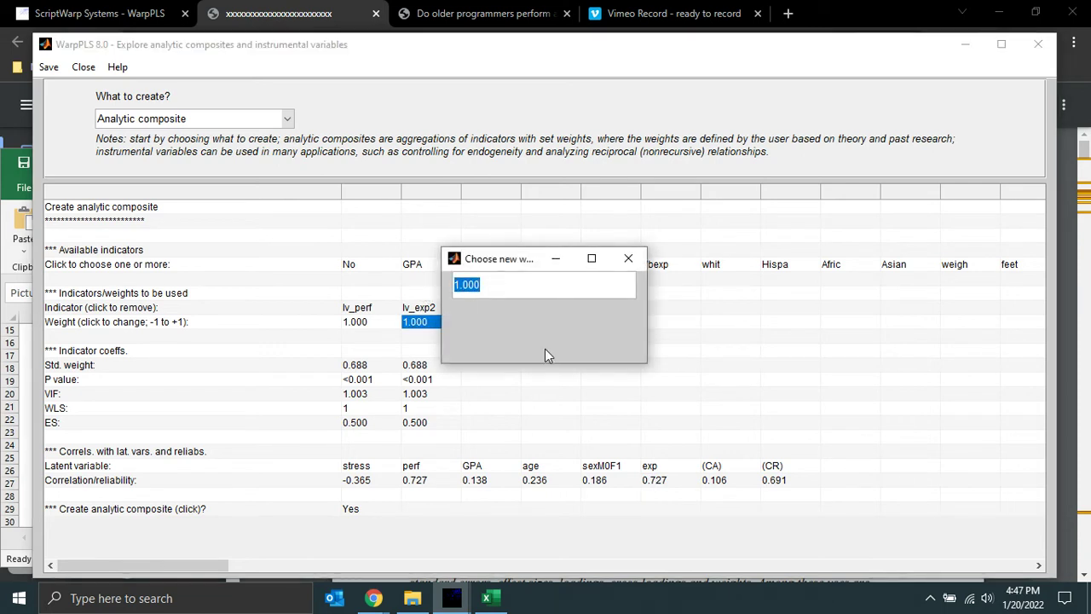
key("BackSpace")
type(".6")
key("Return")
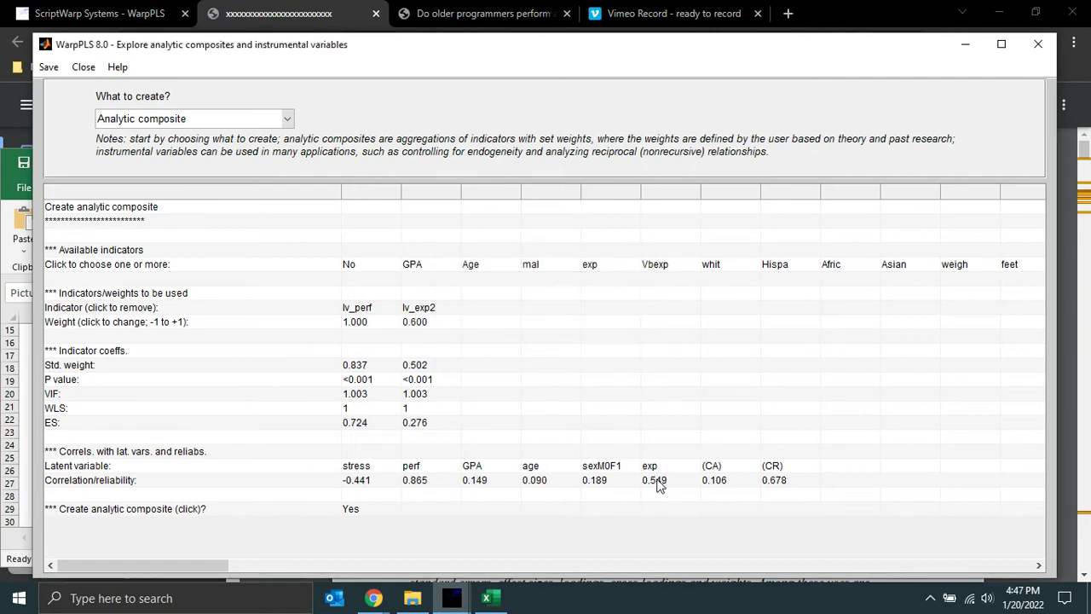
- Set the weight of lv_exp2 in the analytic composite to 0.67
left_click(428, 325)
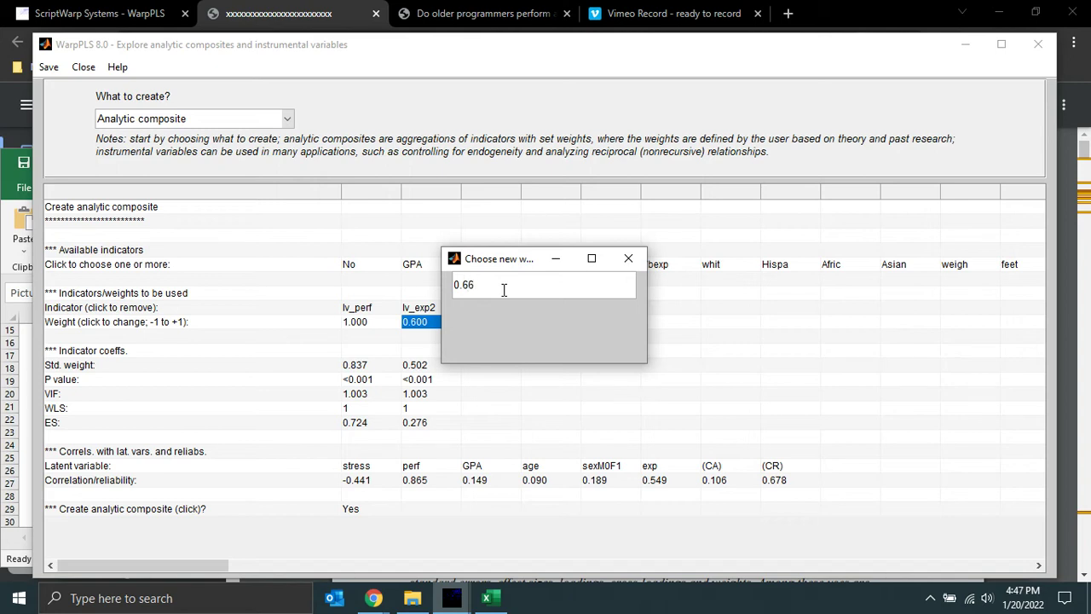
type("0.67")
key("Return")
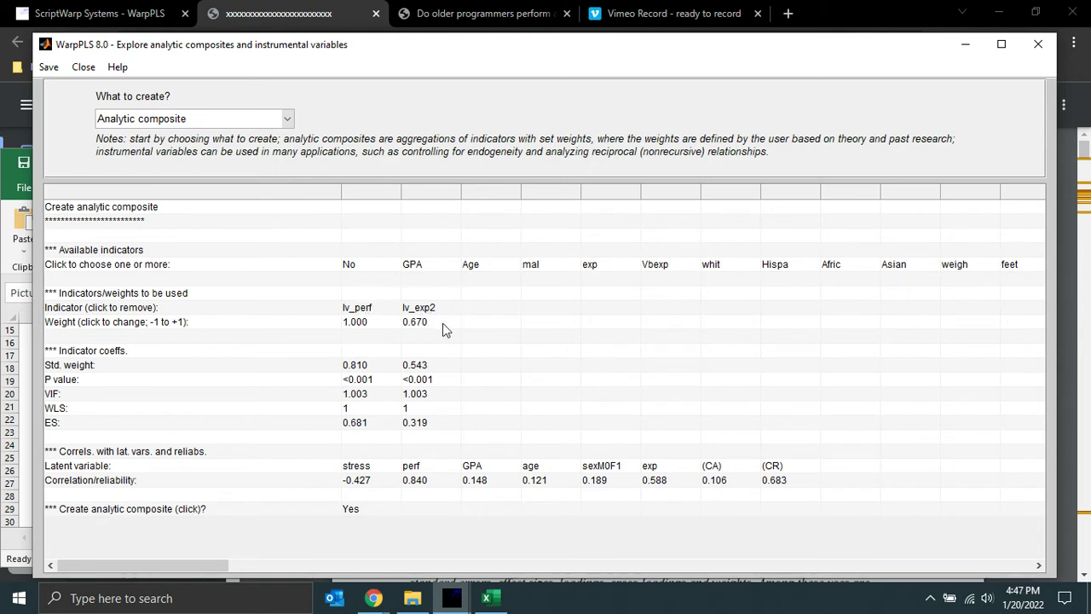
- Create the analytic composite with the name ac_perf and close the analytic composites window
left_click(355, 508)
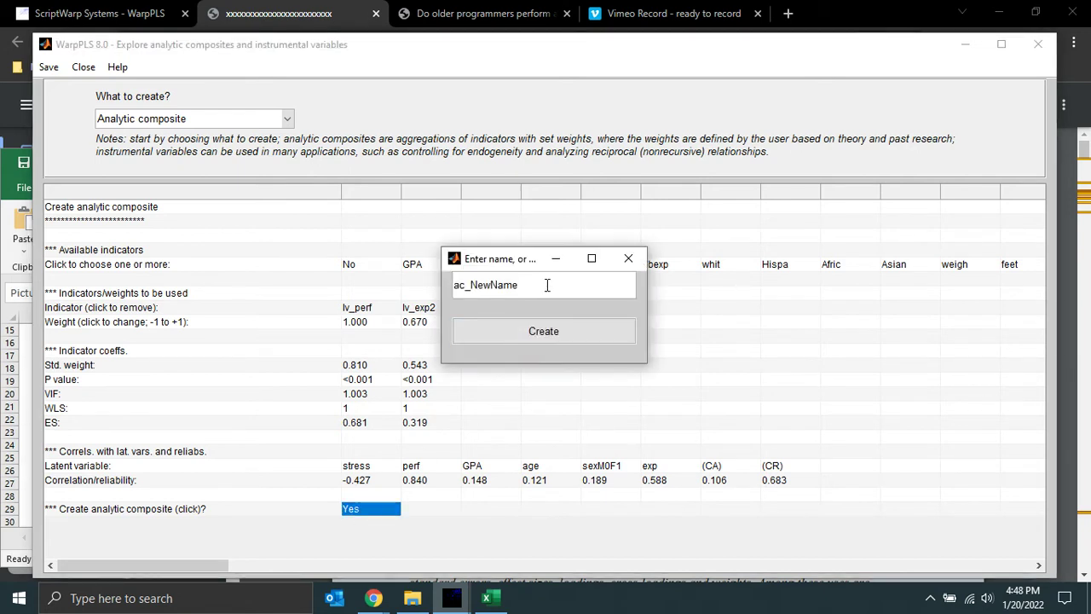
key("BackSpace")
key("BackSpace")
key("BackSpace")
key("BackSpace")
key("BackSpace")
key("BackSpace")
left_click(559, 330)
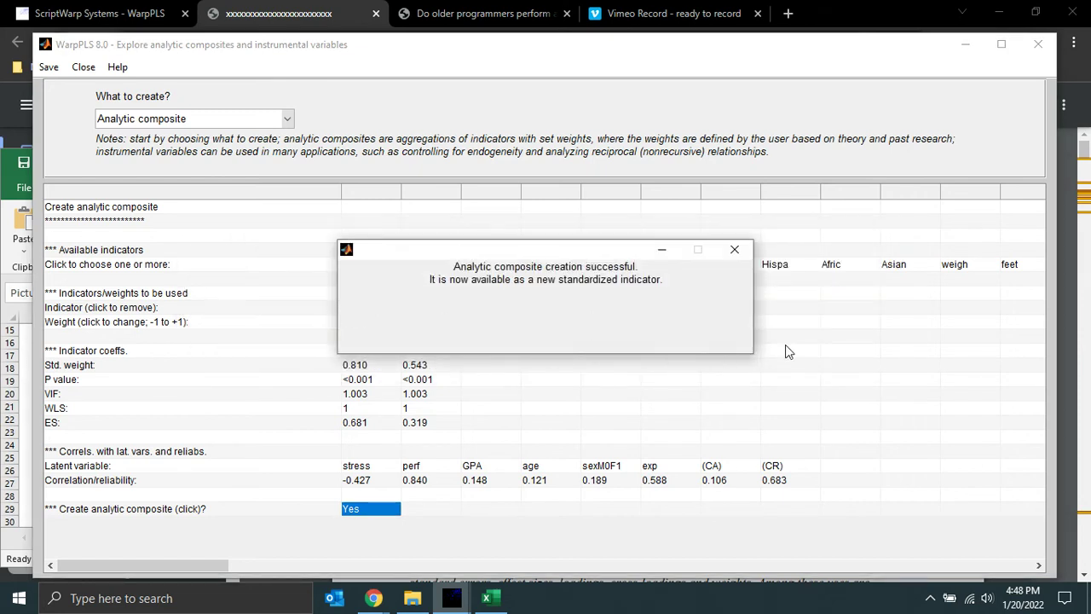
left_click(1037, 47)
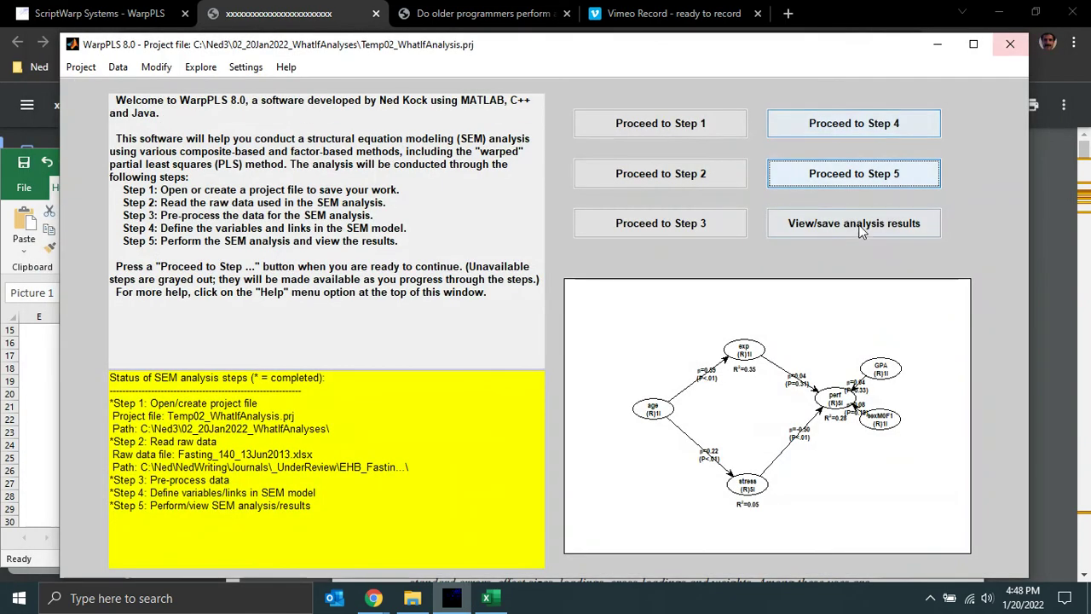
- Reopen the SEM model for editing and remove all existing indicators from the perf latent variable
left_click(840, 126)
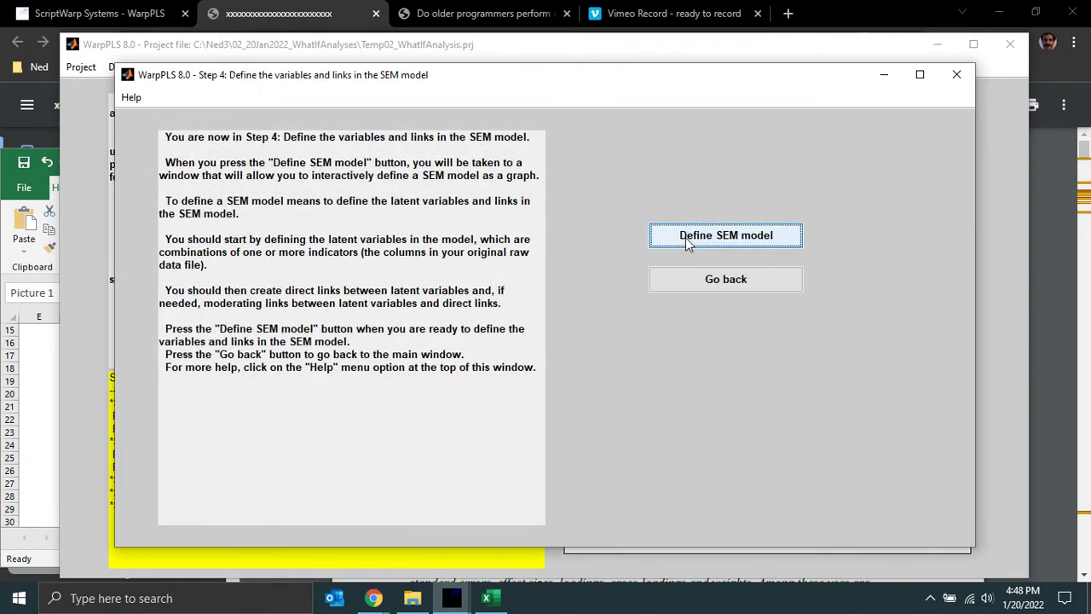
left_click(686, 237)
left_click(298, 128)
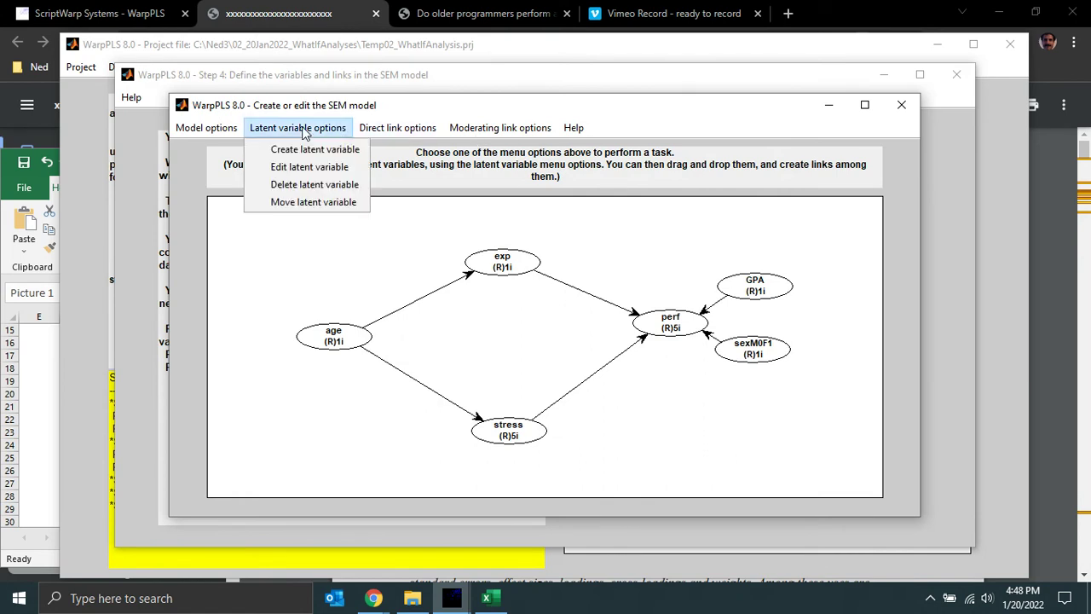
left_click(309, 168)
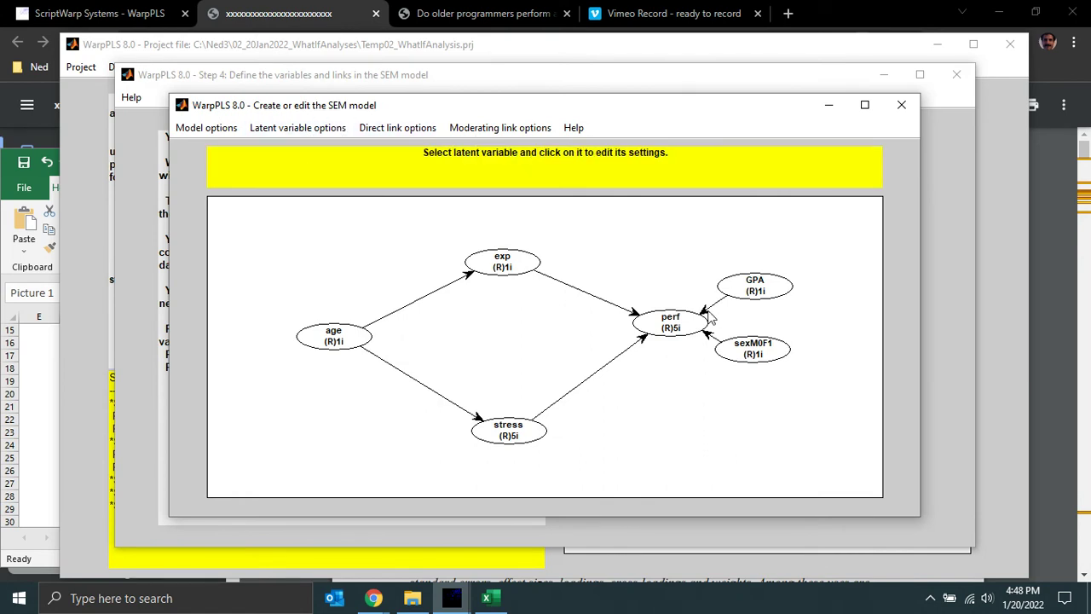
left_click(664, 331)
left_click(338, 367)
left_click(337, 367)
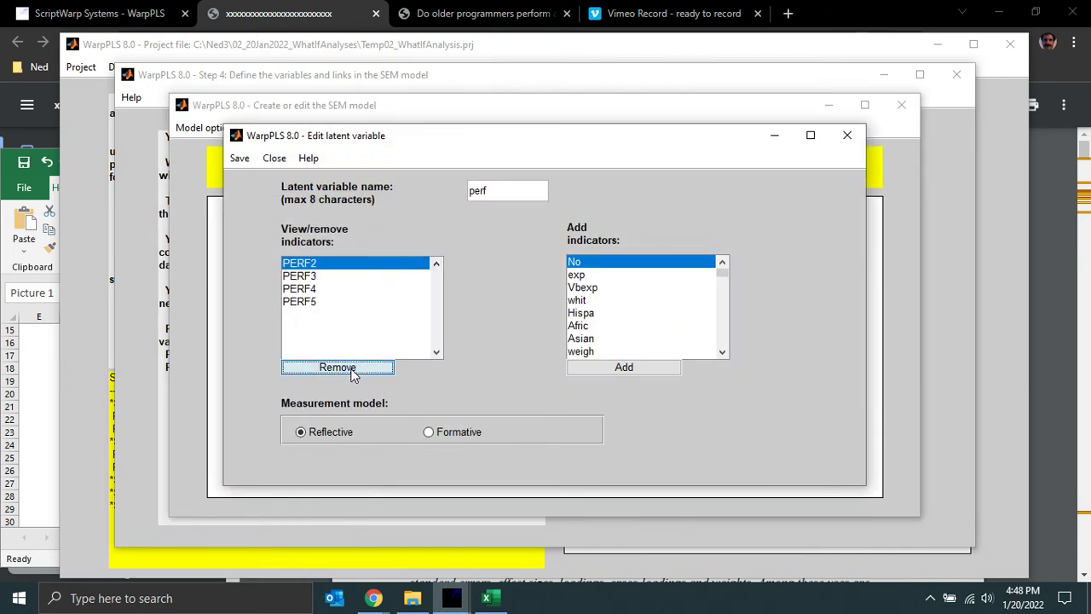
double_click(337, 367)
left_click(337, 366)
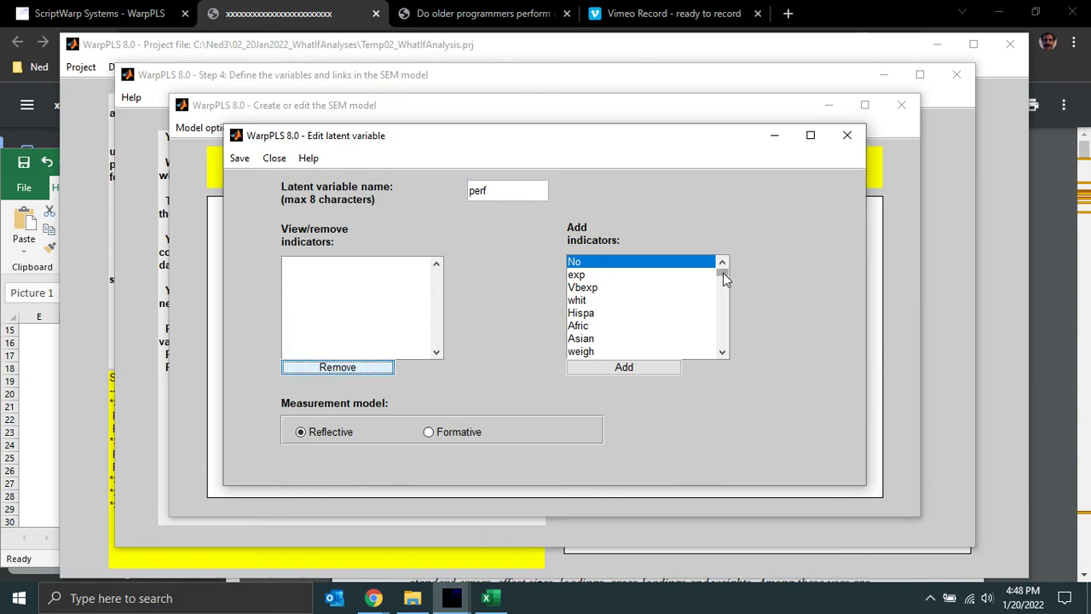
- Add ac_perf as the indicator of perf, save the latent variable settings, and show the indicators in the model graph
left_click_drag(723, 273, 726, 358)
left_click(622, 353)
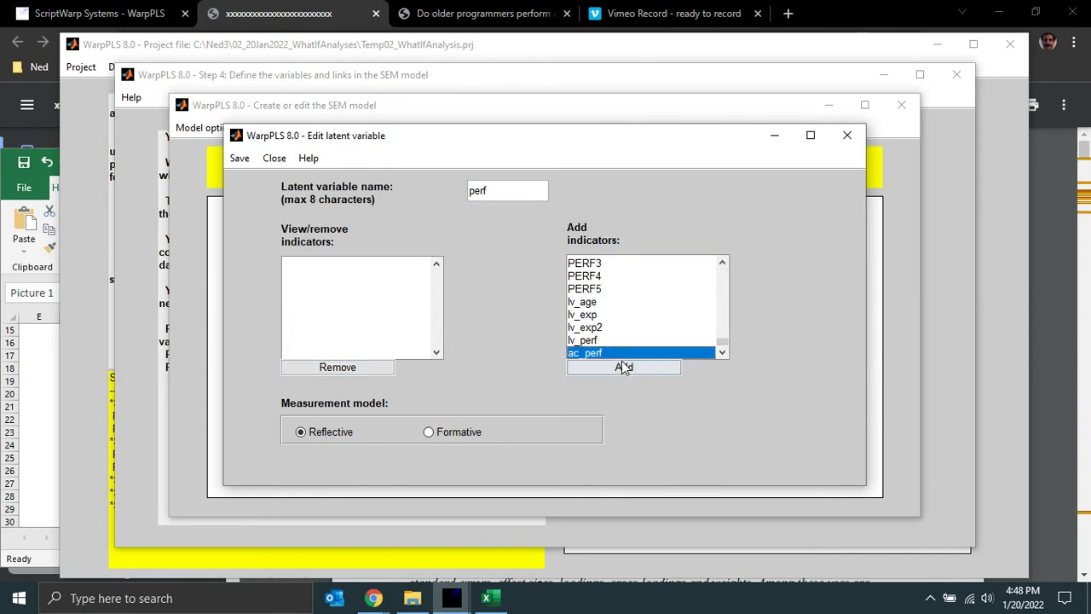
left_click(623, 366)
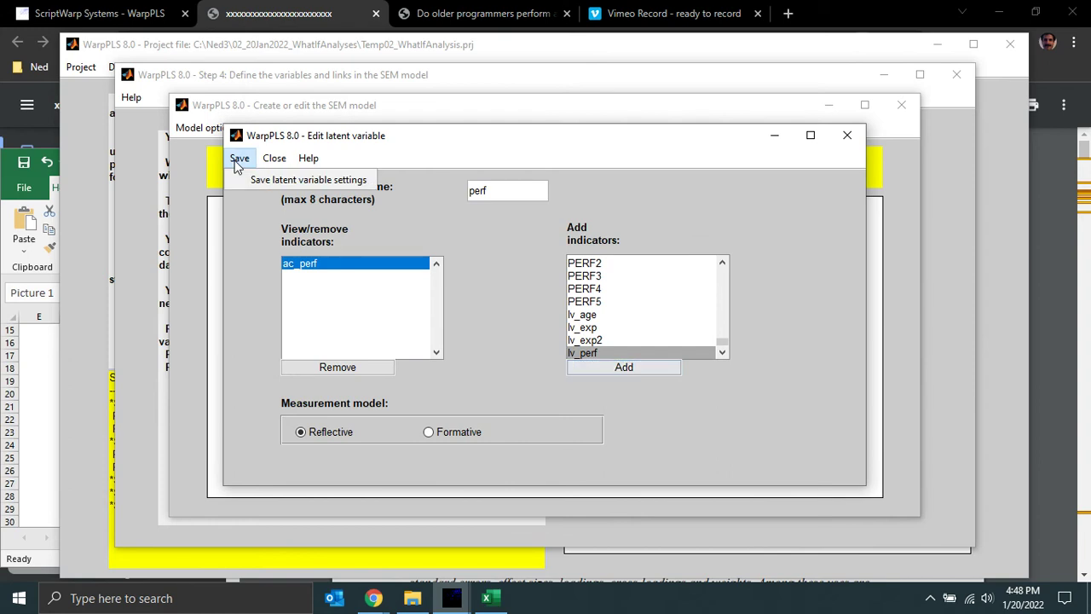
left_click(308, 158)
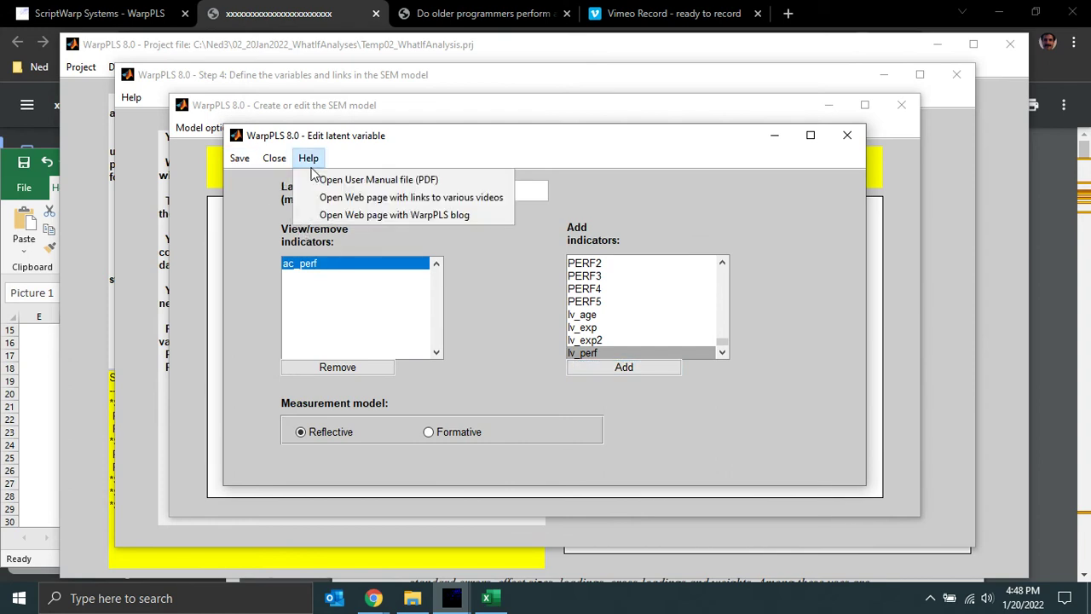
left_click(243, 160)
left_click(250, 178)
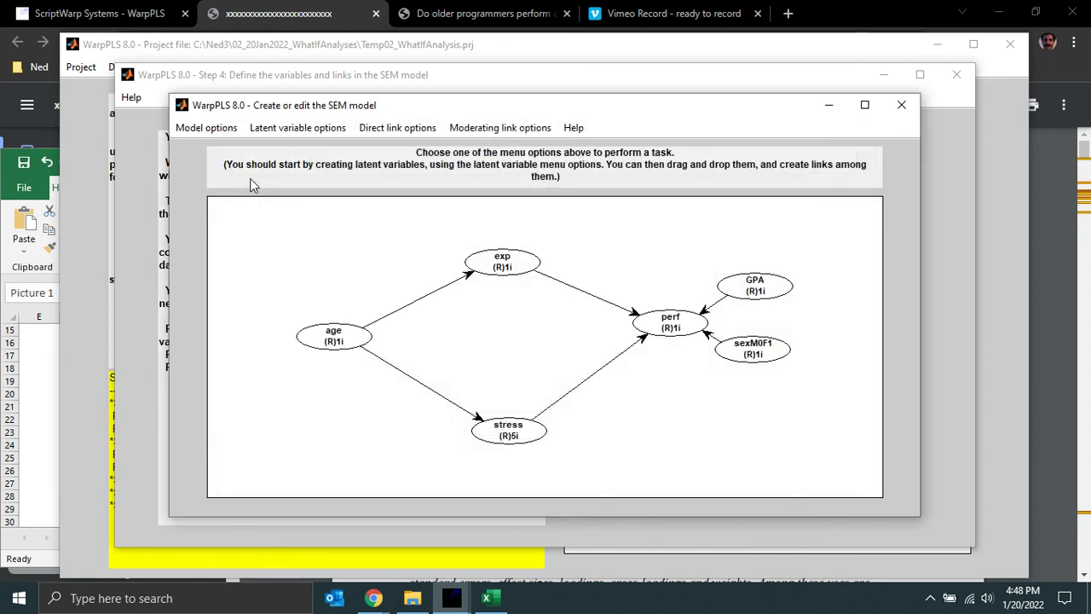
left_click(206, 128)
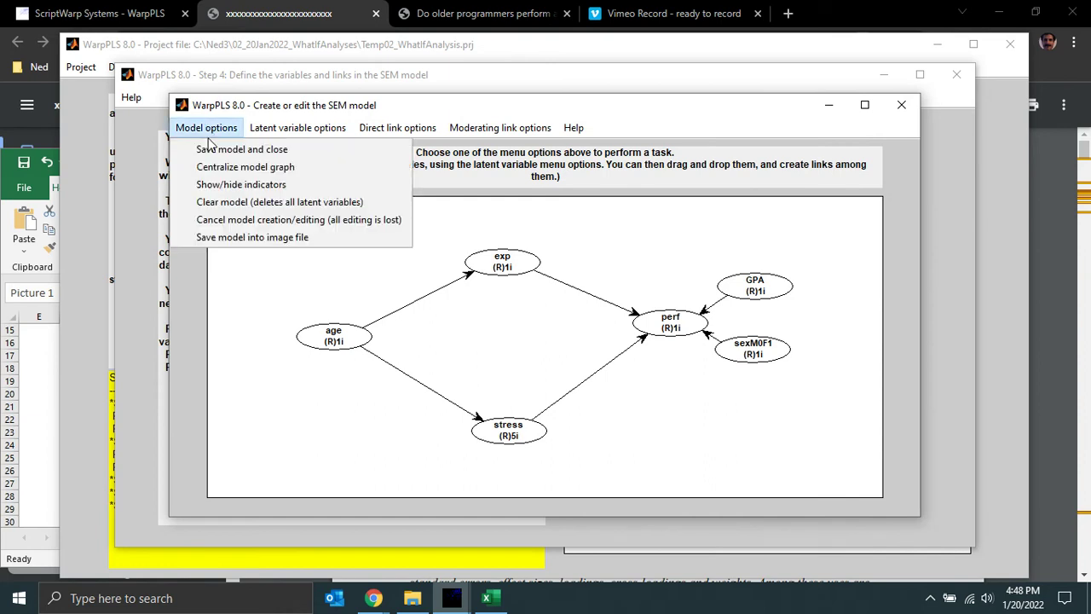
left_click(228, 185)
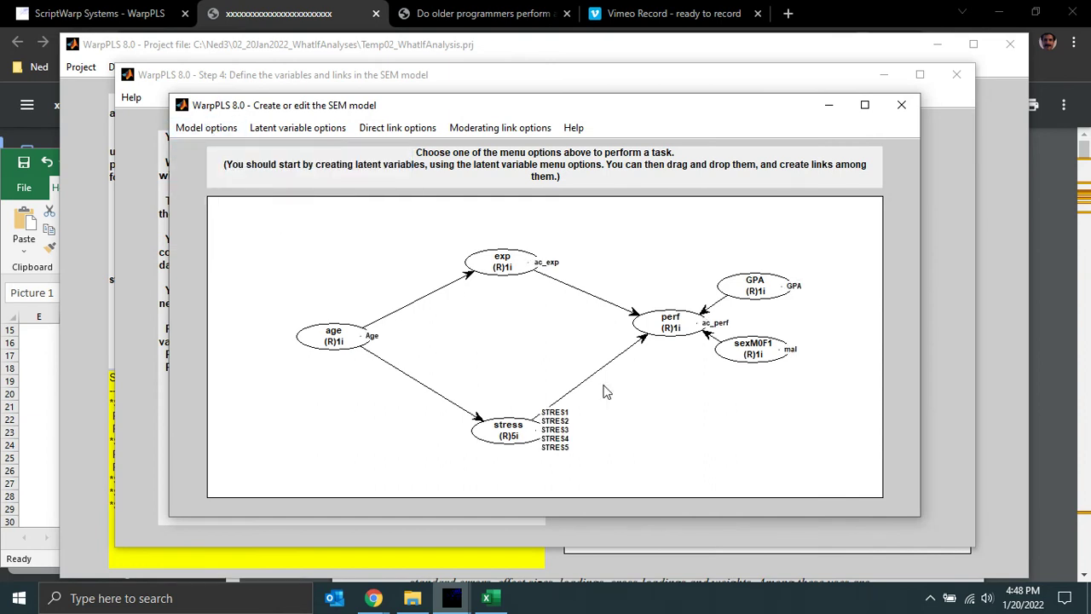
- Save and close the edited SEM model and run the SEM analysis on it
left_click(207, 127)
left_click(223, 150)
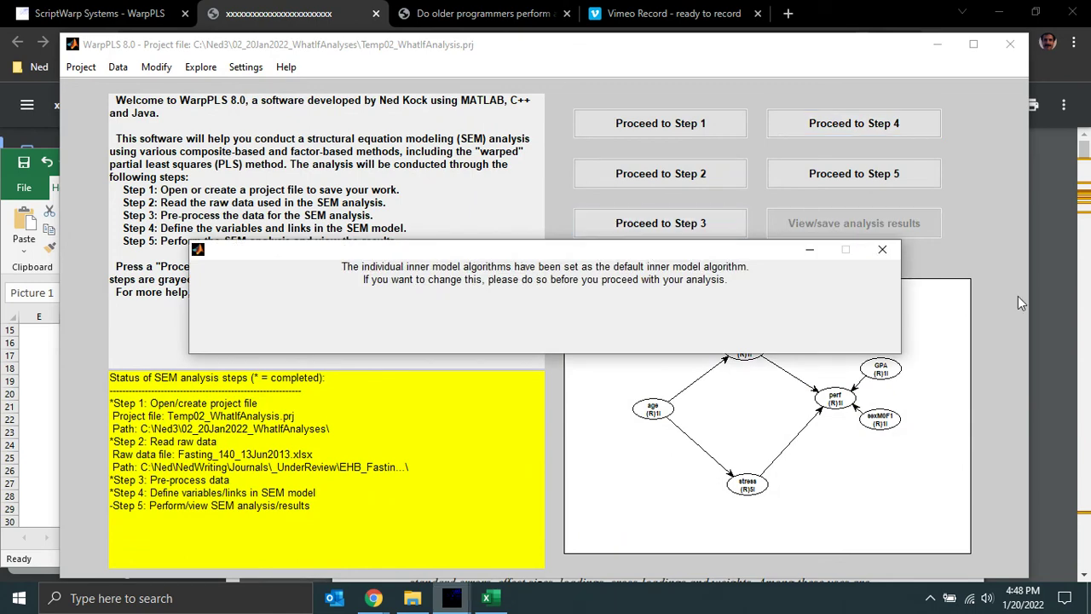
left_click(874, 175)
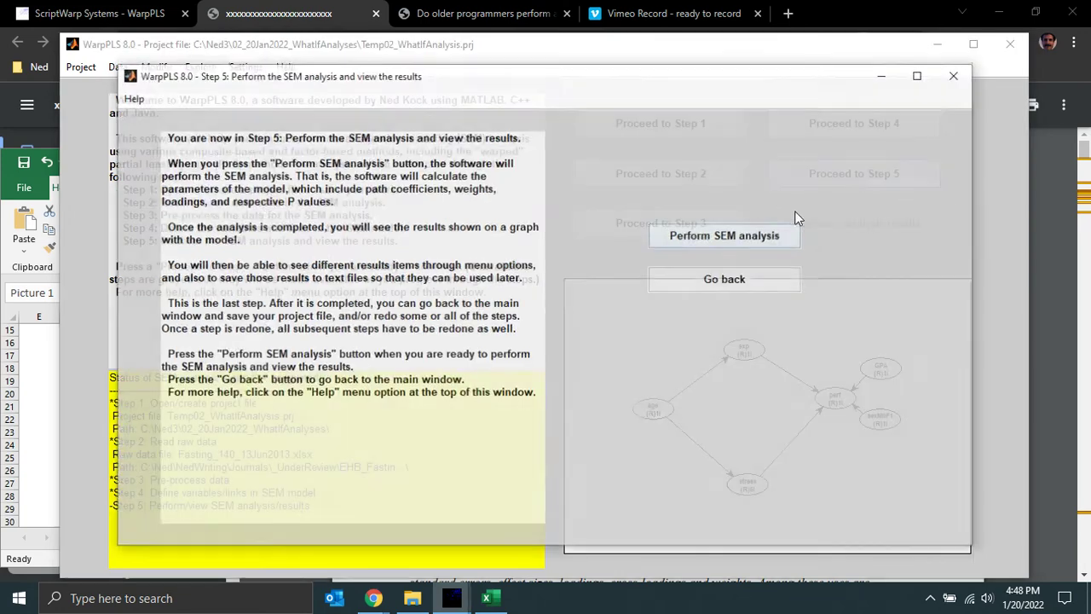
left_click(772, 235)
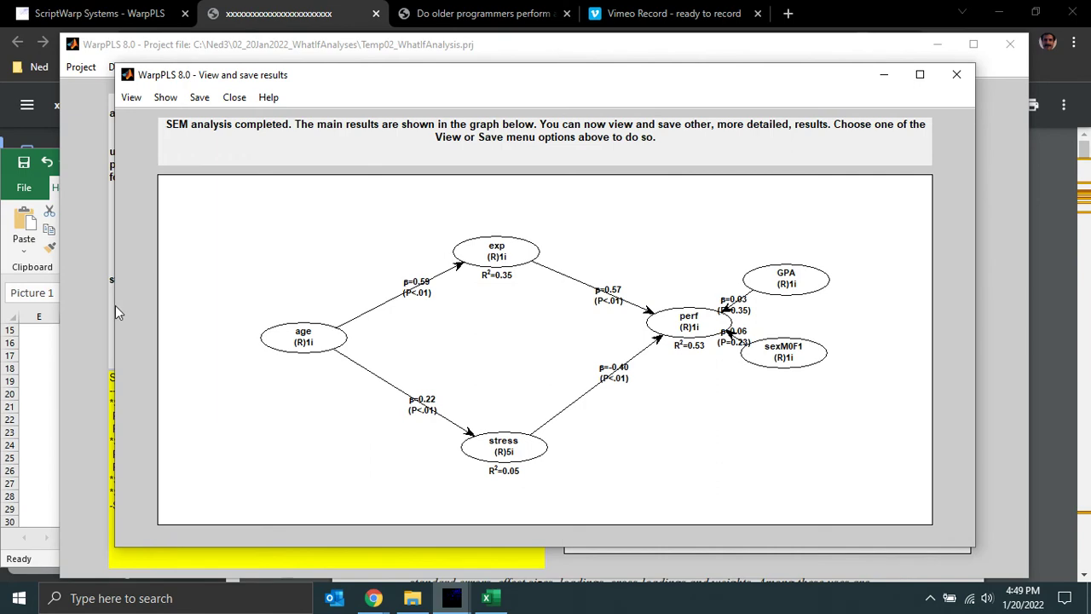
- Place the new results window beside the Excel workbook with the original model picture to compare both sets of path coefficients
left_click_drag(115, 306, 379, 339)
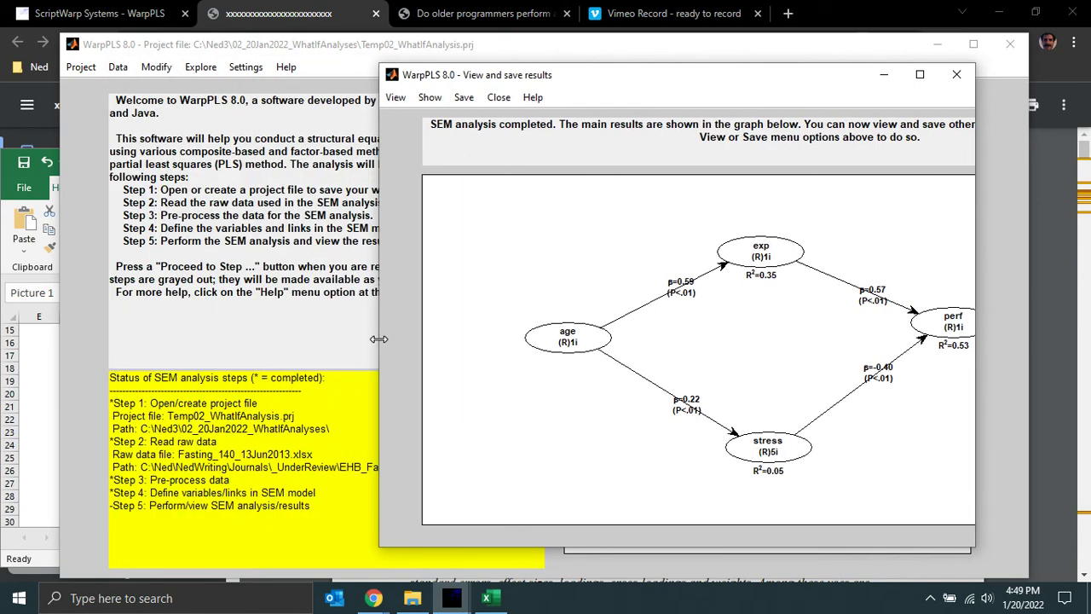
left_click(5, 181)
key("alt+space")
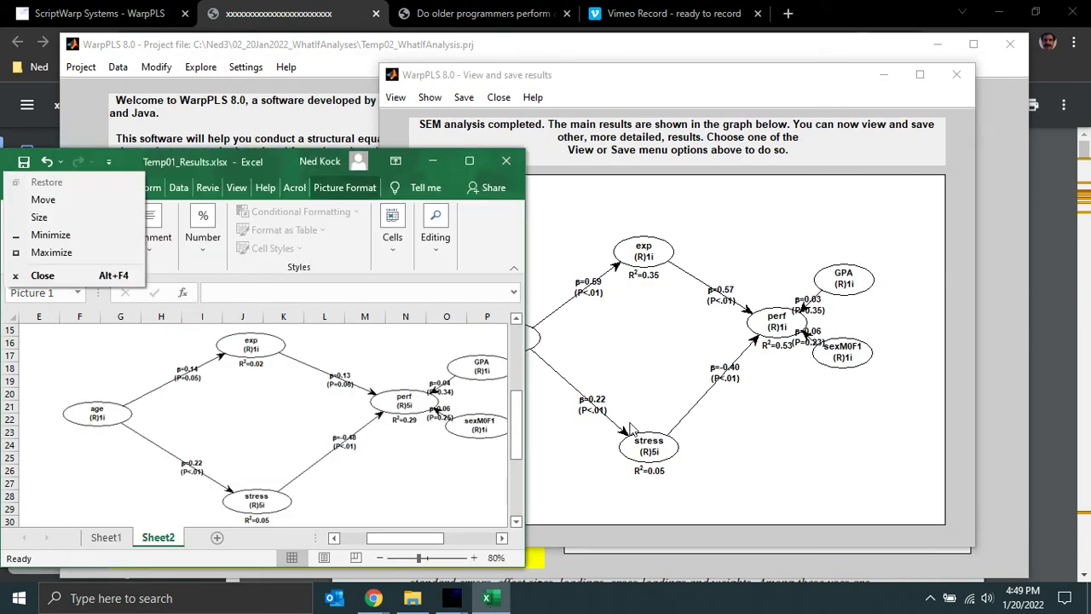
left_click(711, 85)
left_click_drag(711, 85, 825, 94)
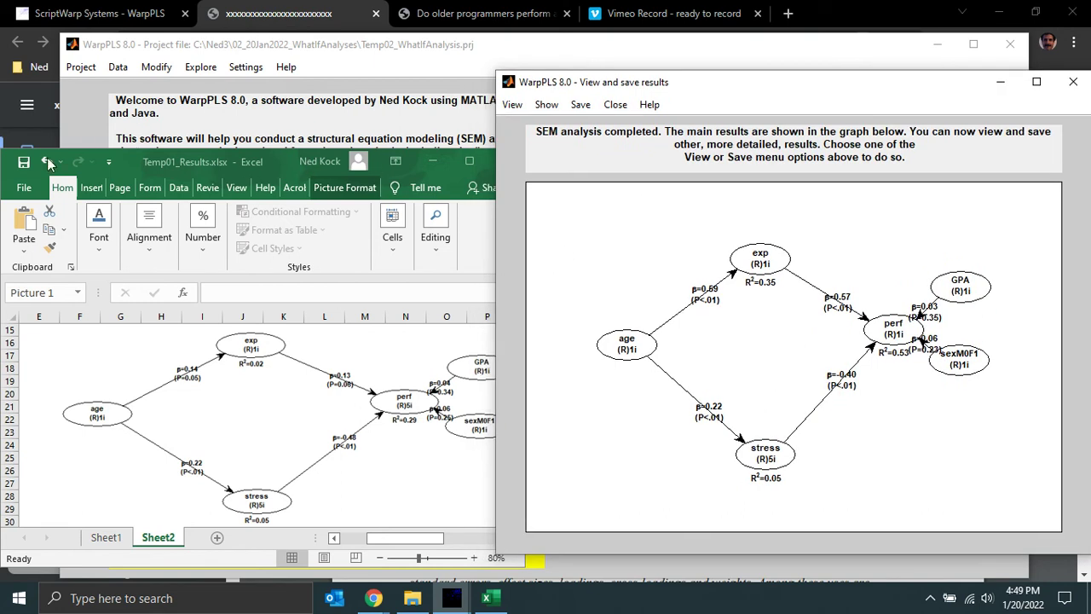
left_click(17, 180)
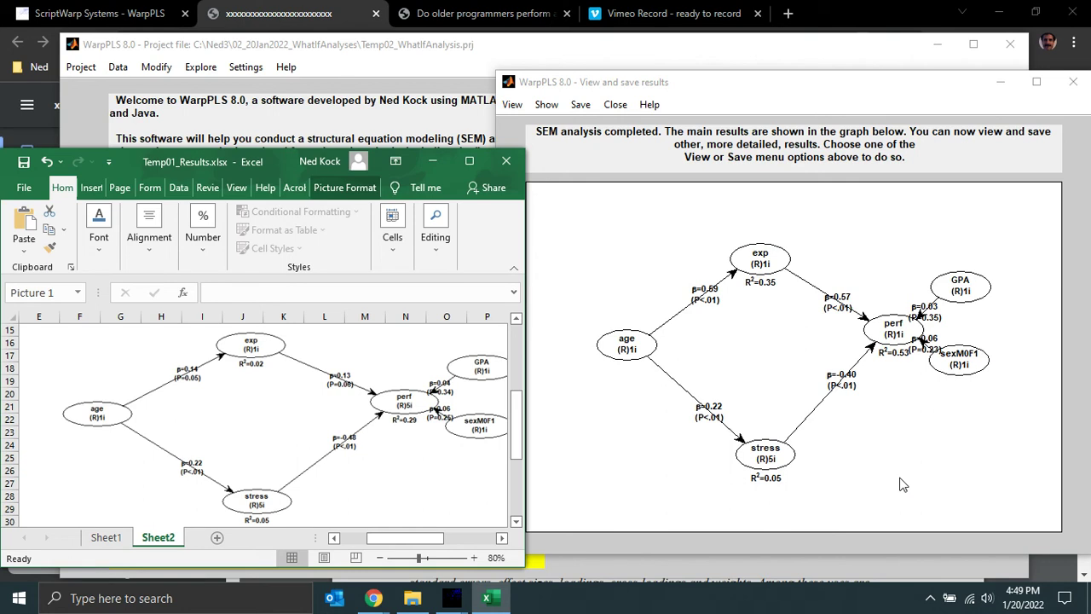
- View the indirect and total effects in table view, examine the total effect of age on perf and its P value, and close the table
left_click(512, 106)
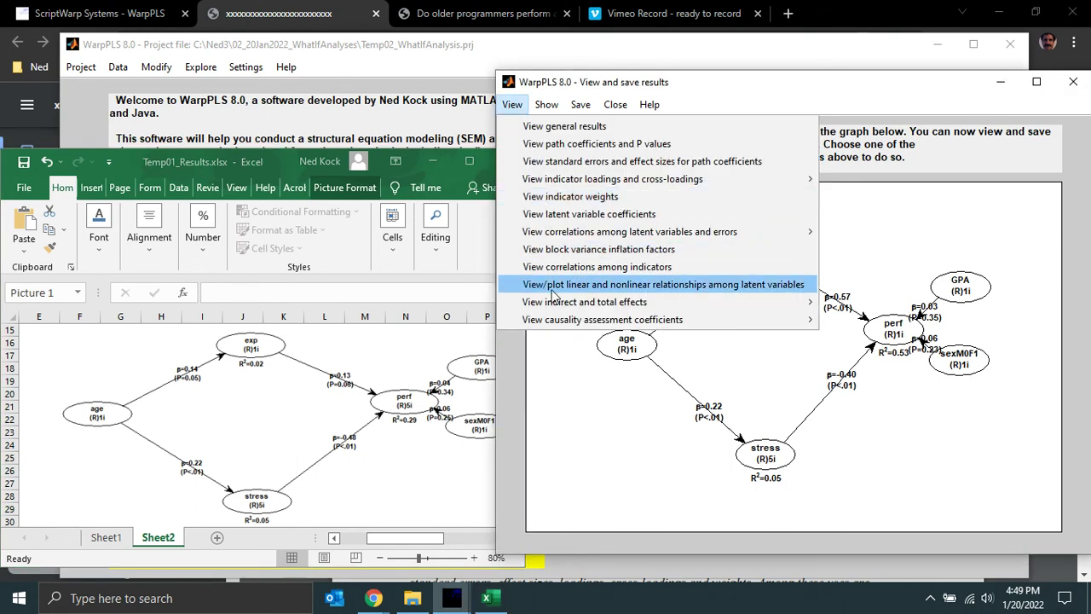
mouse_move(566, 303)
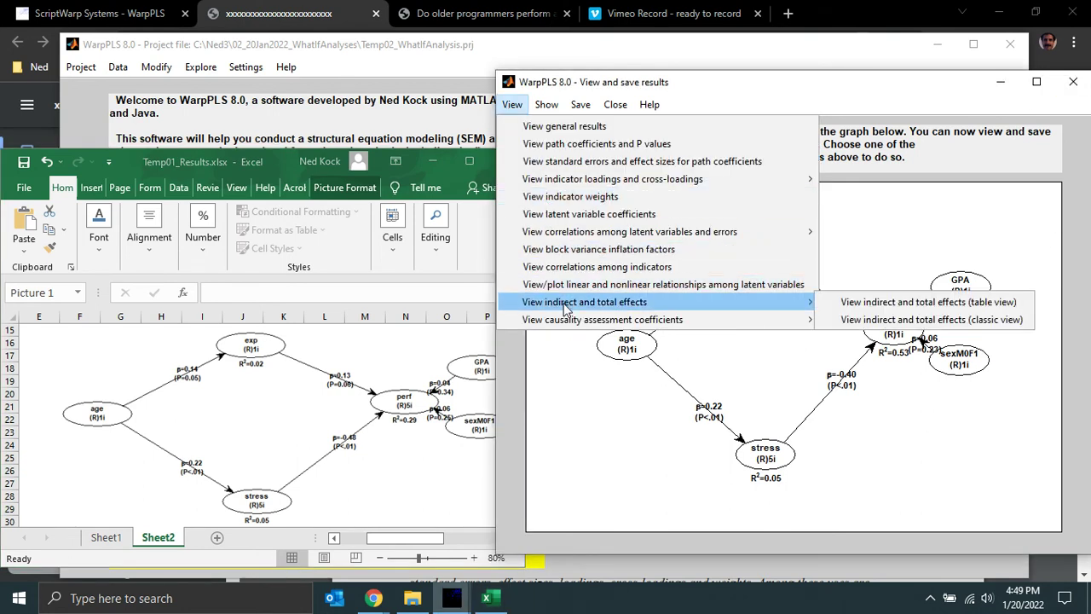
left_click(906, 303)
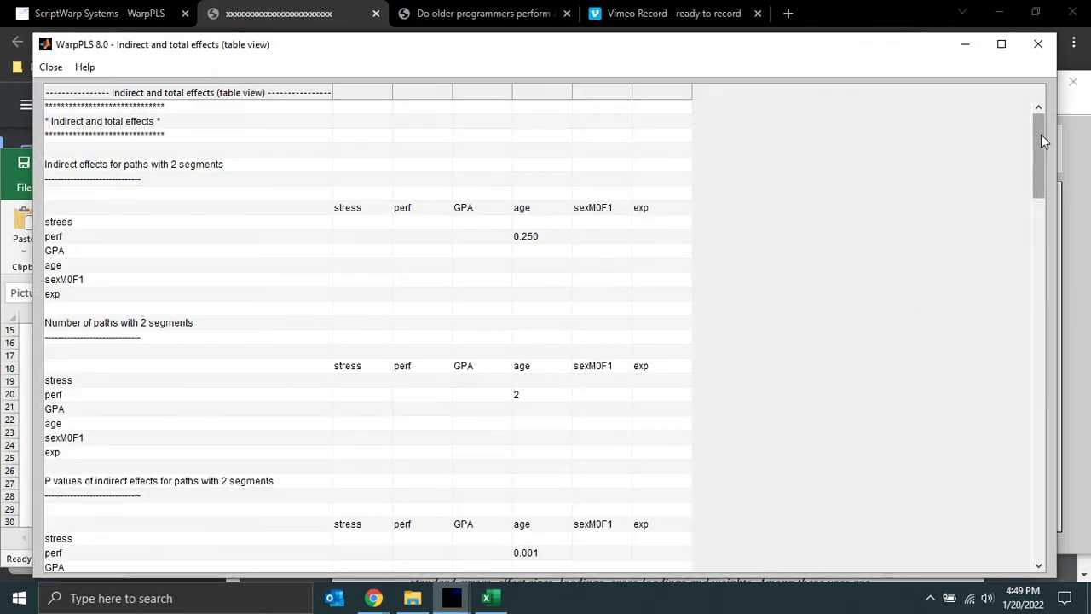
left_click_drag(1041, 134, 1050, 425)
left_click(527, 276)
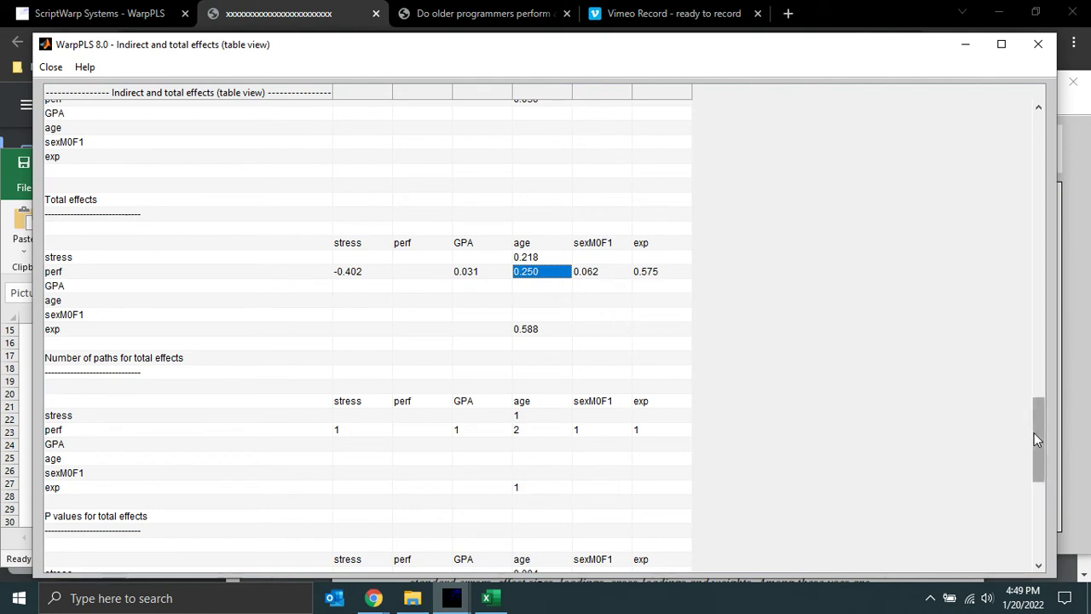
left_click_drag(1034, 432, 1035, 444)
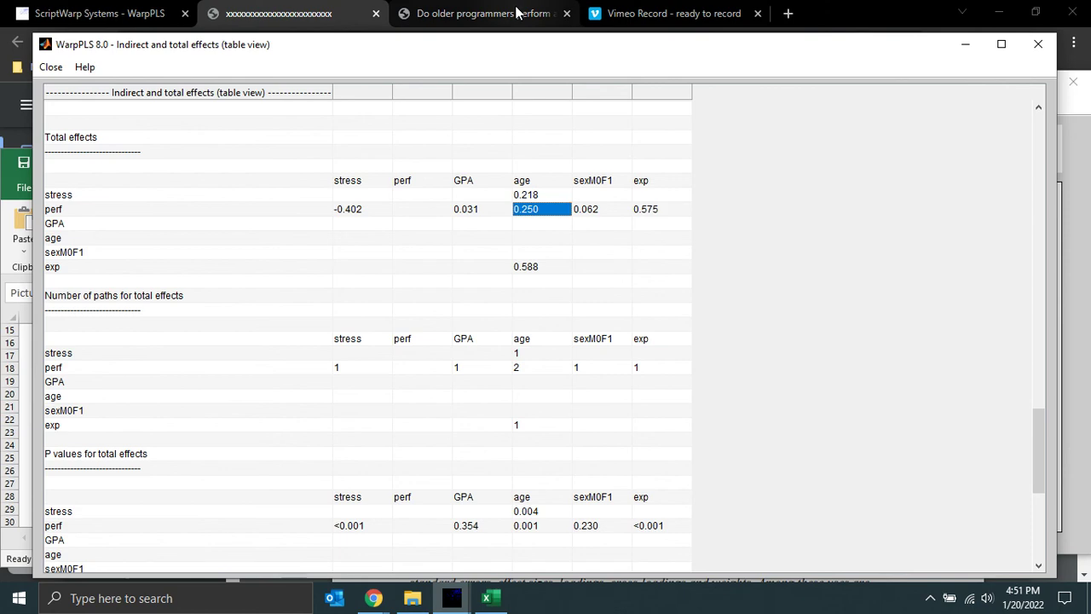
left_click(1037, 44)
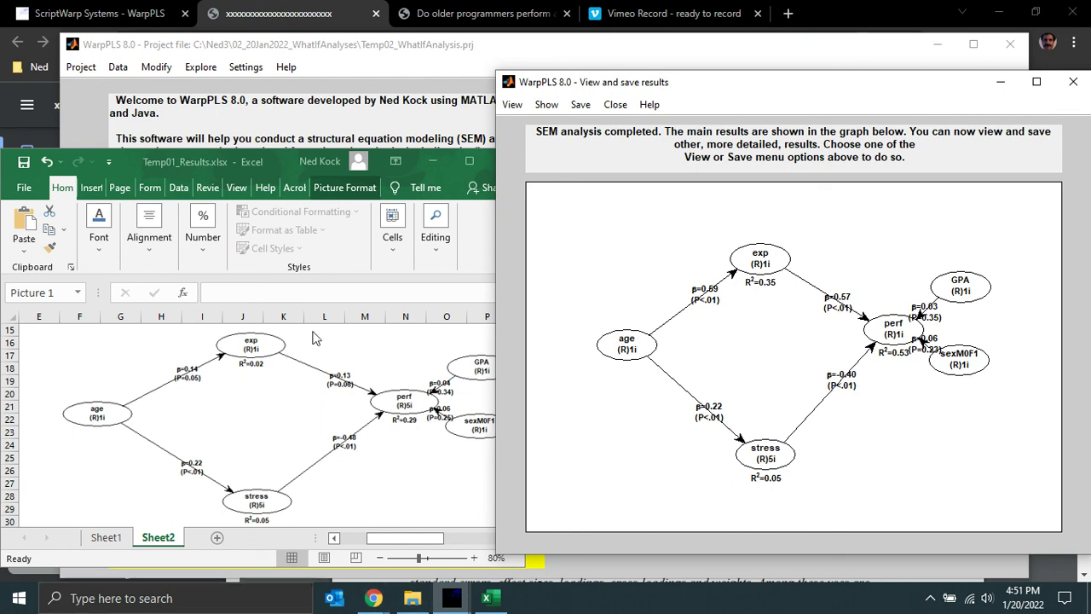
left_click(322, 18)
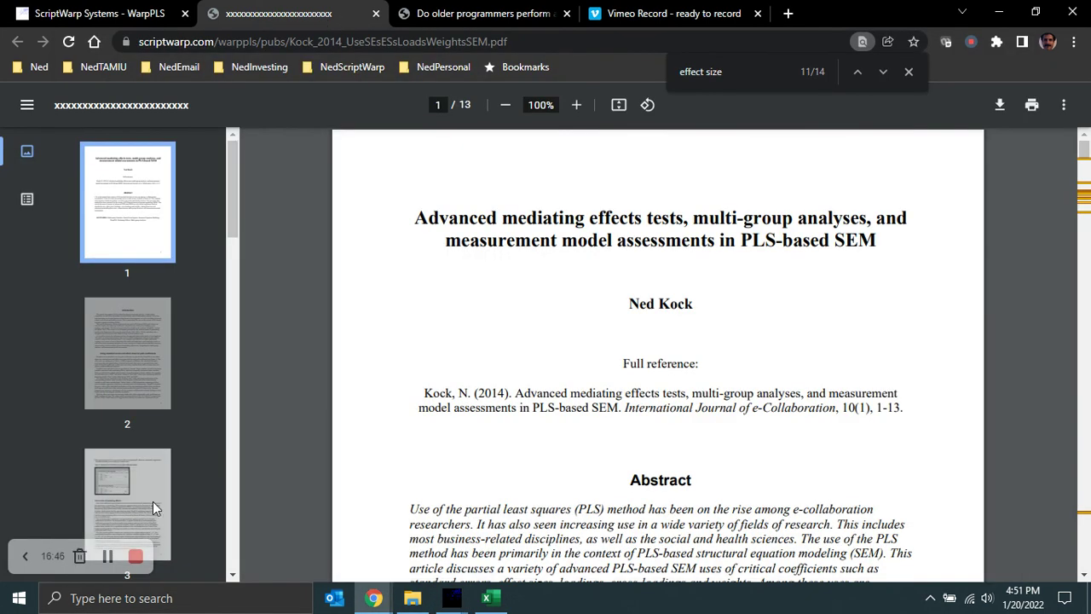